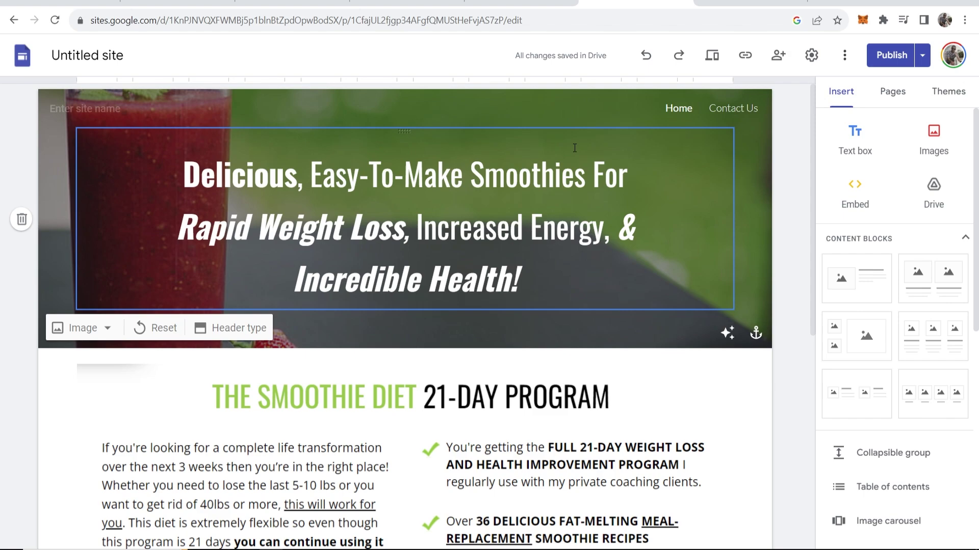
Step: Add a new page named 'Members Area' to the site
click(896, 94)
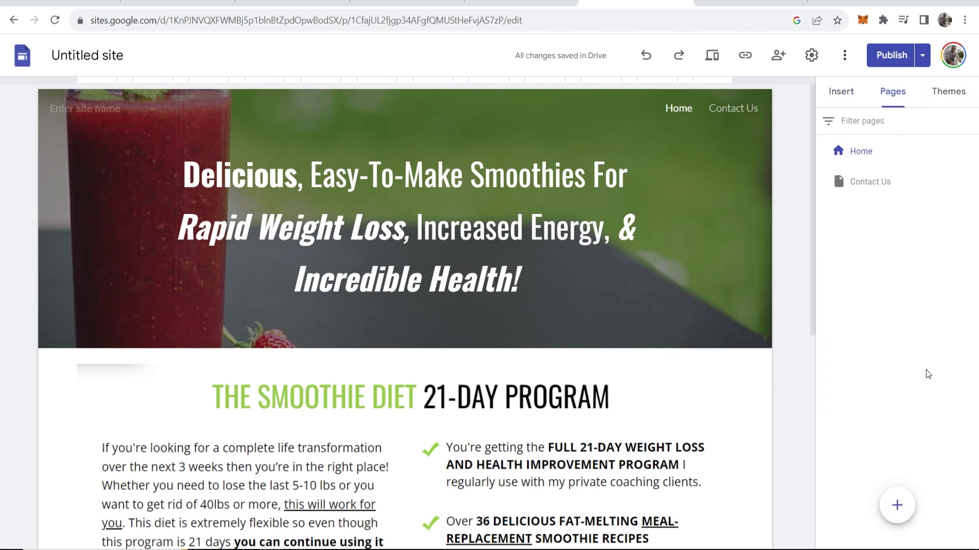
click(896, 505)
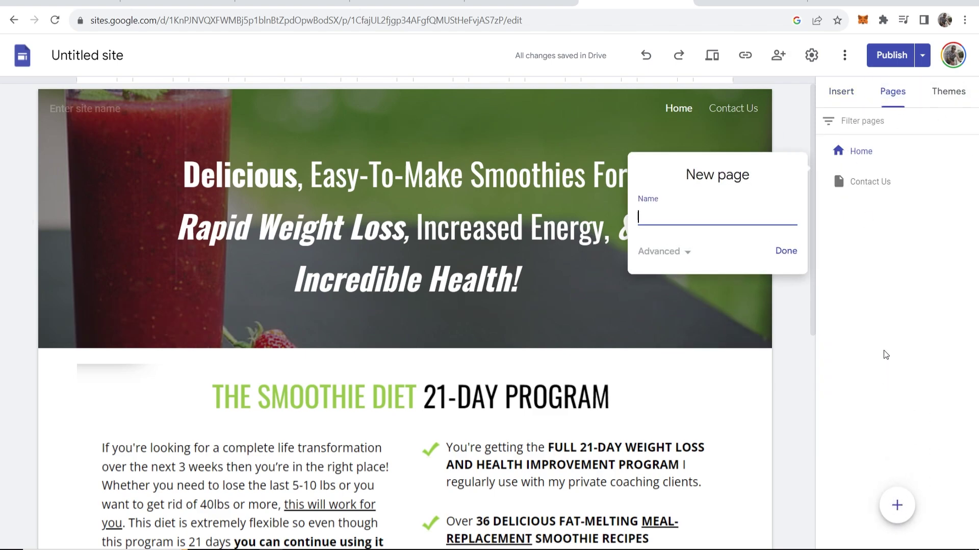
text(Members Area)
click(786, 252)
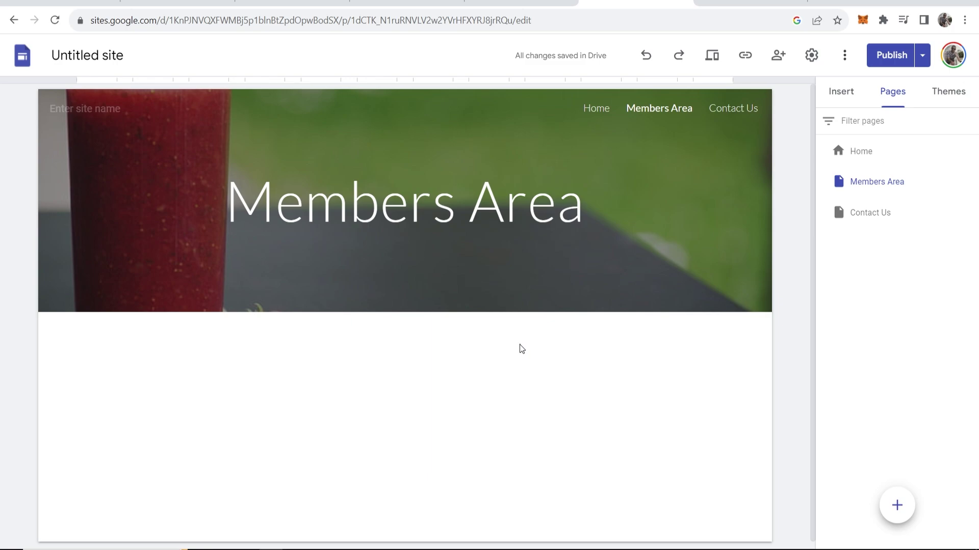
Step: Return to the Home page of the smoothie site
click(600, 109)
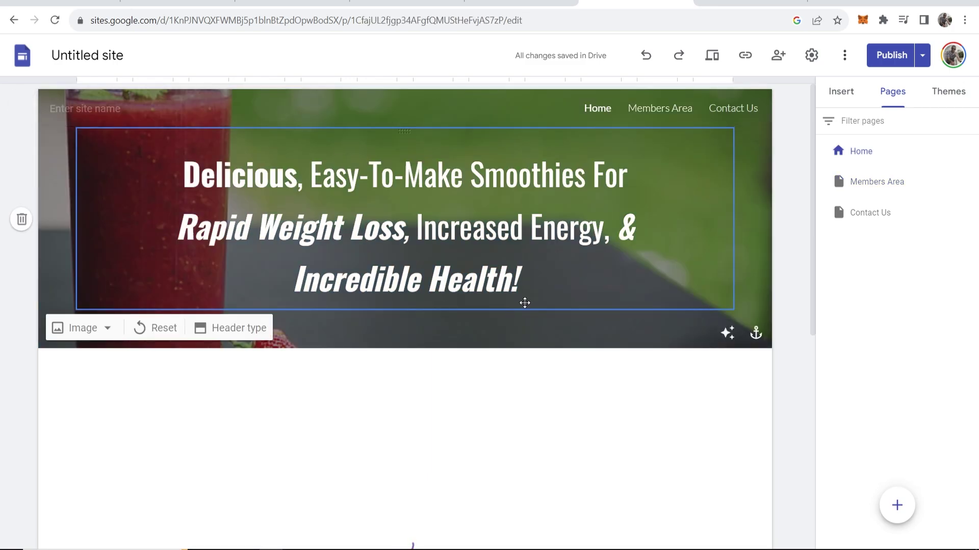
scroll(541, 295, down, 5)
scroll(495, 210, up, 5)
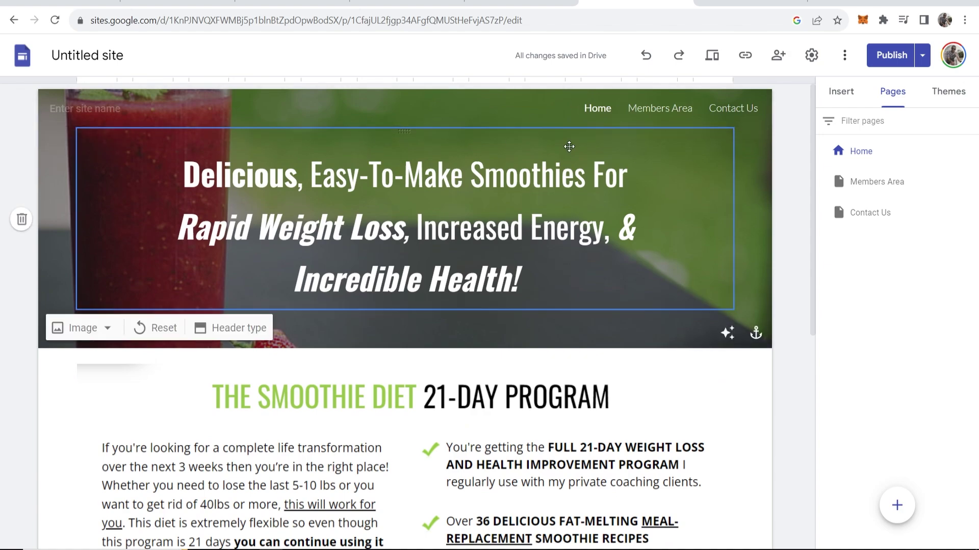
Step: Switch to the AuthPro site and scroll to the Free AuthPro Account section
click(750, 3)
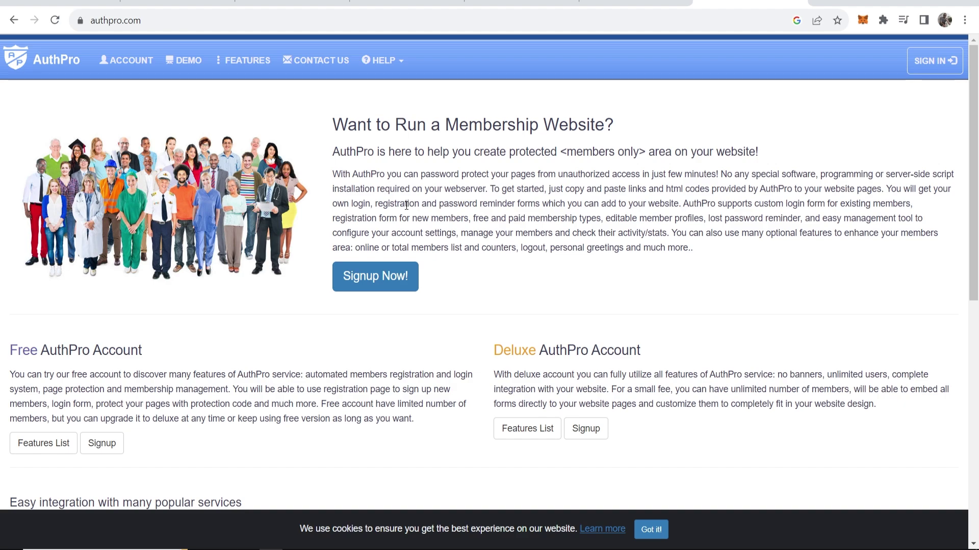
drag(458, 125, 684, 148)
click(628, 125)
scroll(96, 402, down, 2)
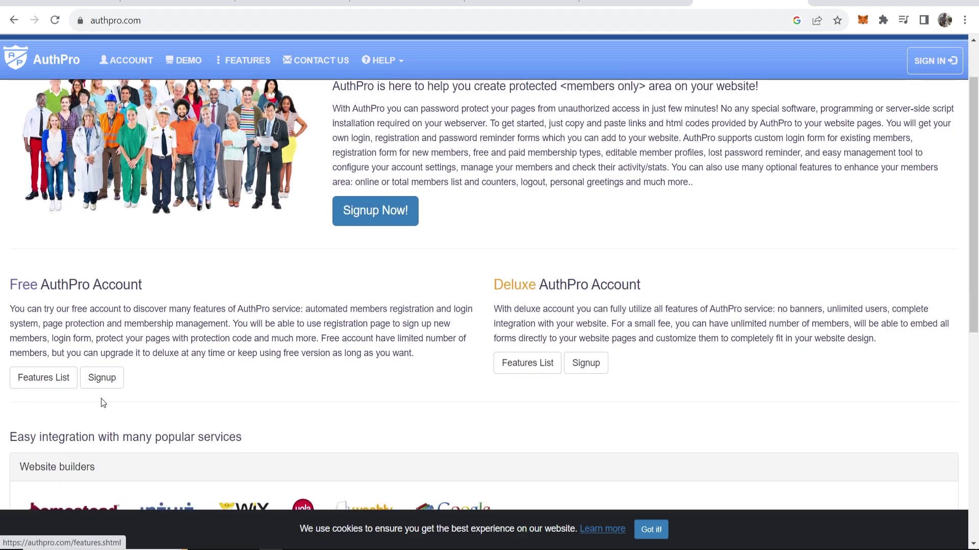
scroll(102, 392, down, 2)
drag(17, 151, 157, 152)
click(157, 153)
Step: Sign up for a free AuthPro account using the setup wizard option and create it
click(111, 248)
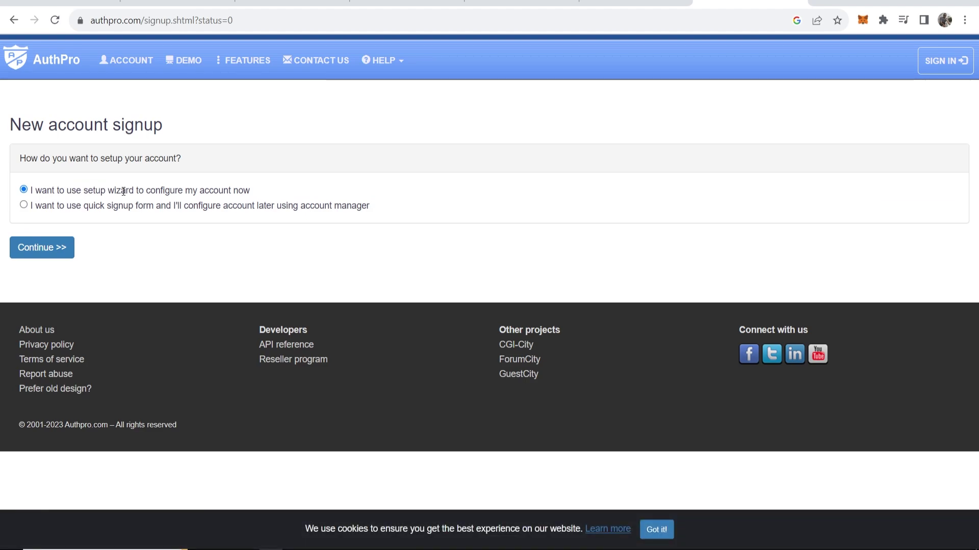
click(31, 250)
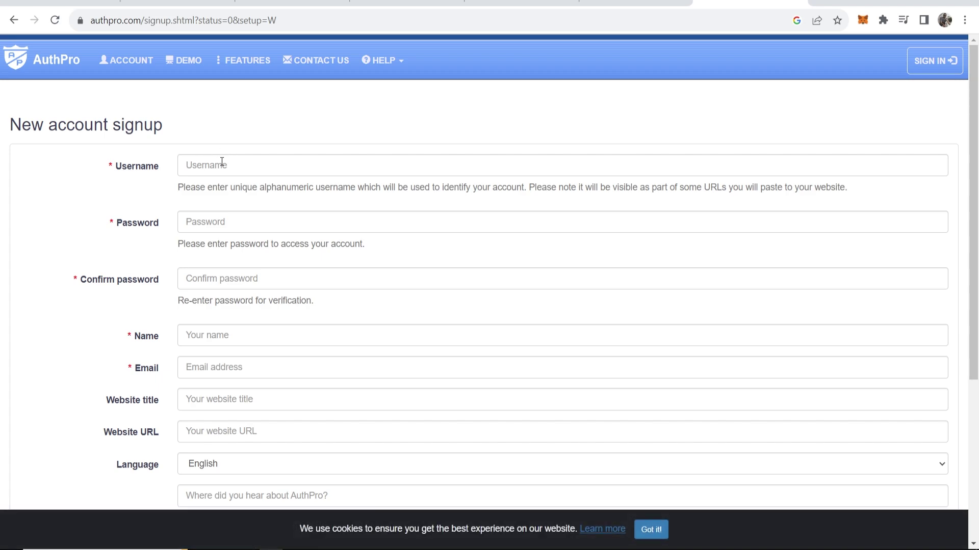
scroll(224, 262, down, 3)
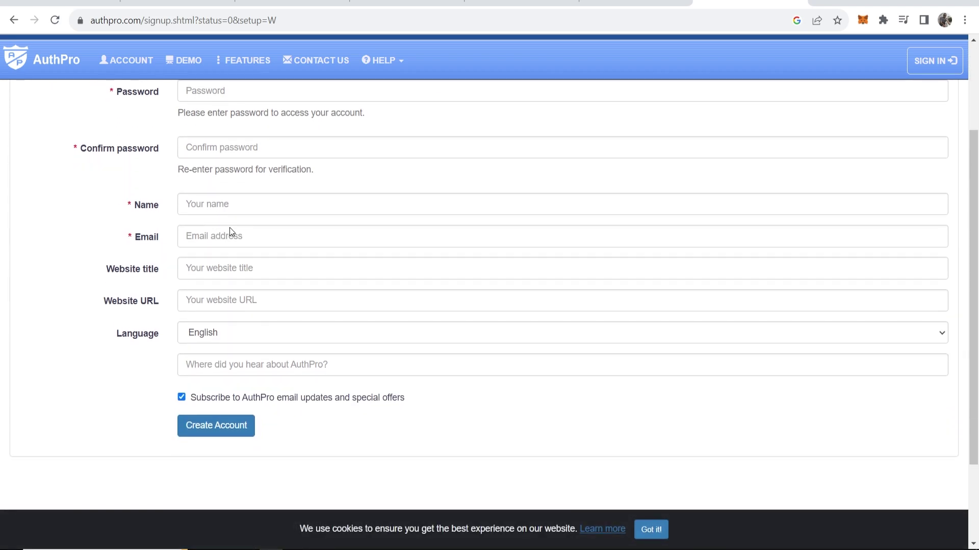
scroll(214, 233, down, 2)
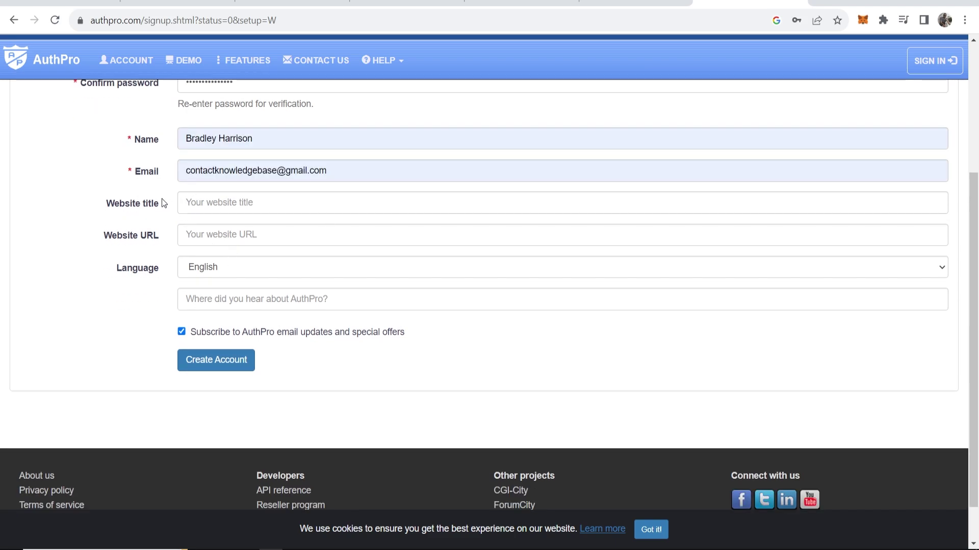
drag(162, 203, 108, 203)
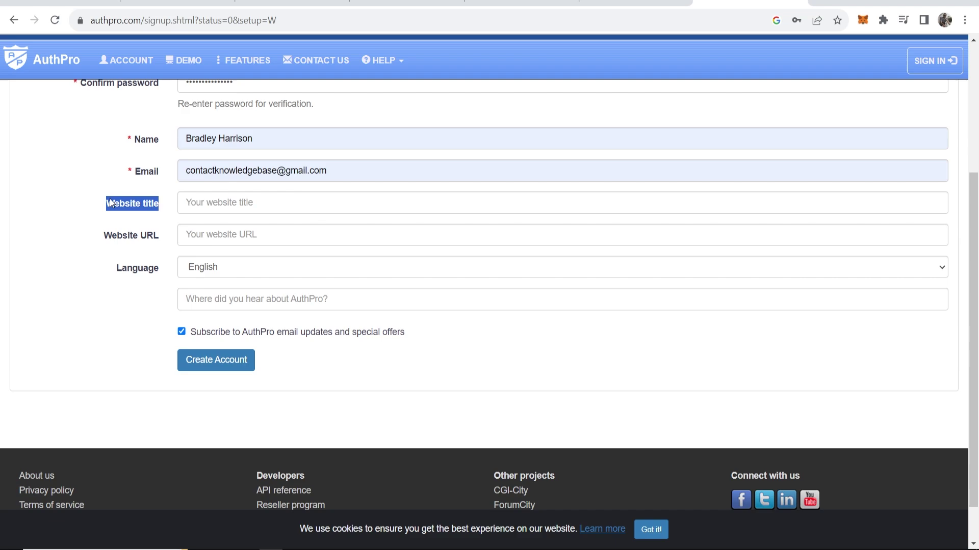
click(40, 224)
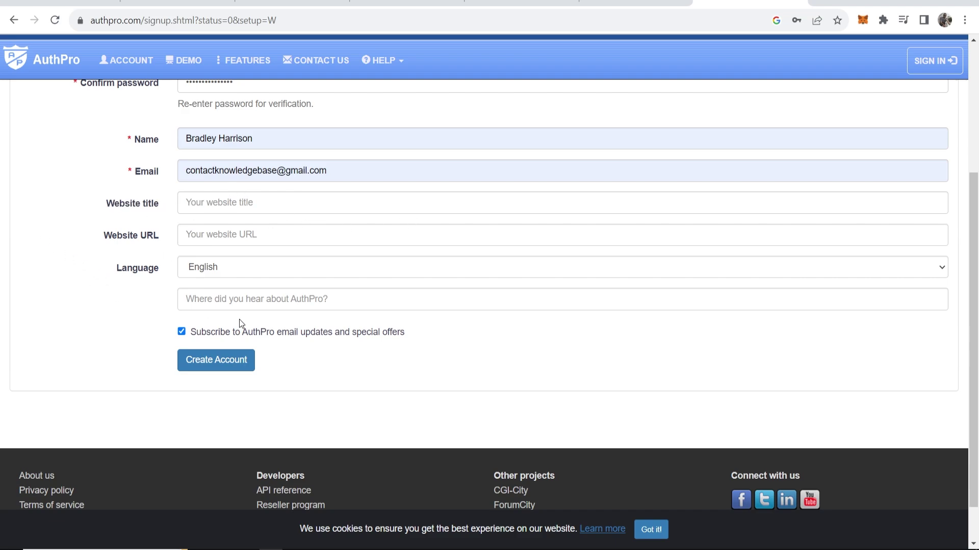
click(203, 364)
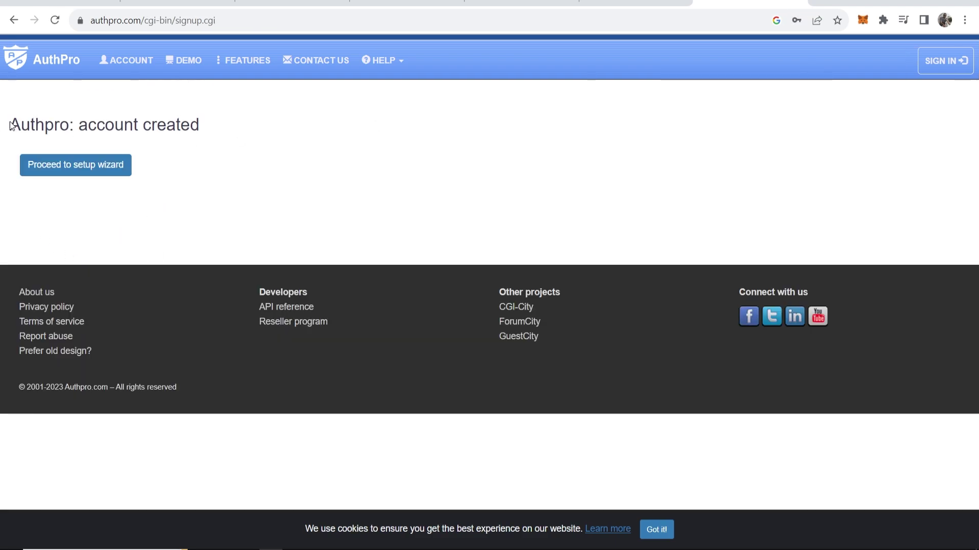
drag(11, 124, 197, 123)
Step: Proceed to the AuthPro setup wizard
click(196, 123)
click(100, 149)
click(53, 164)
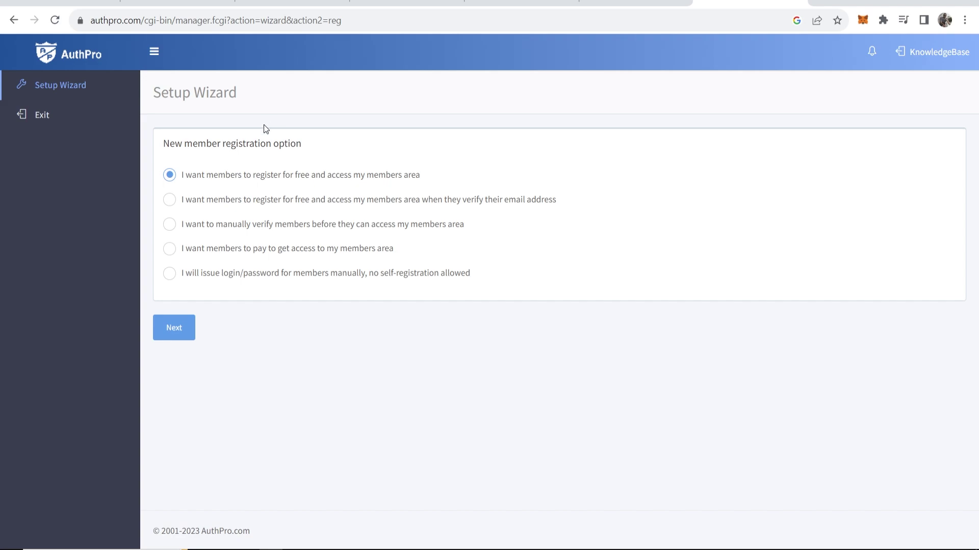
Step: Keep free registration with immediate members-area access over the email or manual verification options
drag(169, 147, 305, 142)
click(301, 142)
drag(442, 200, 574, 199)
click(571, 200)
drag(218, 226, 275, 225)
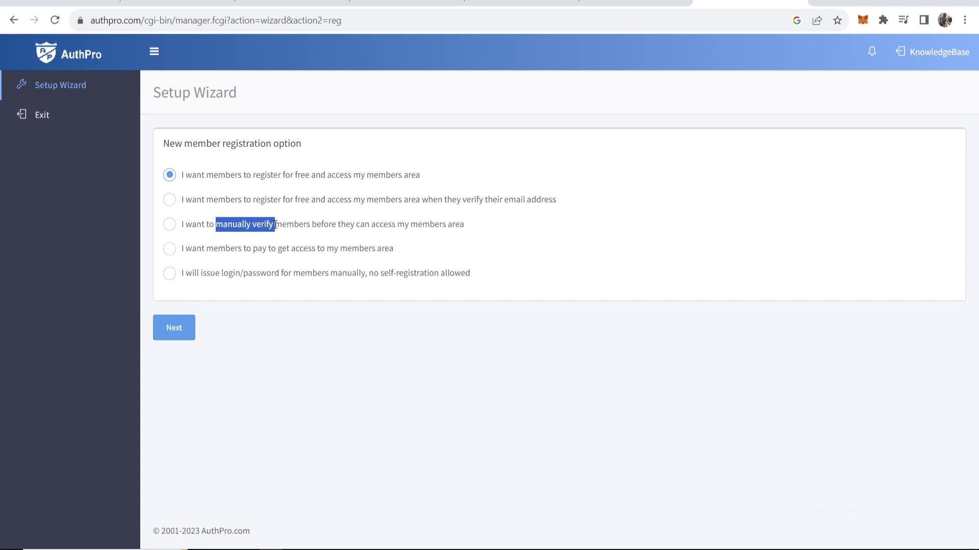
click(275, 225)
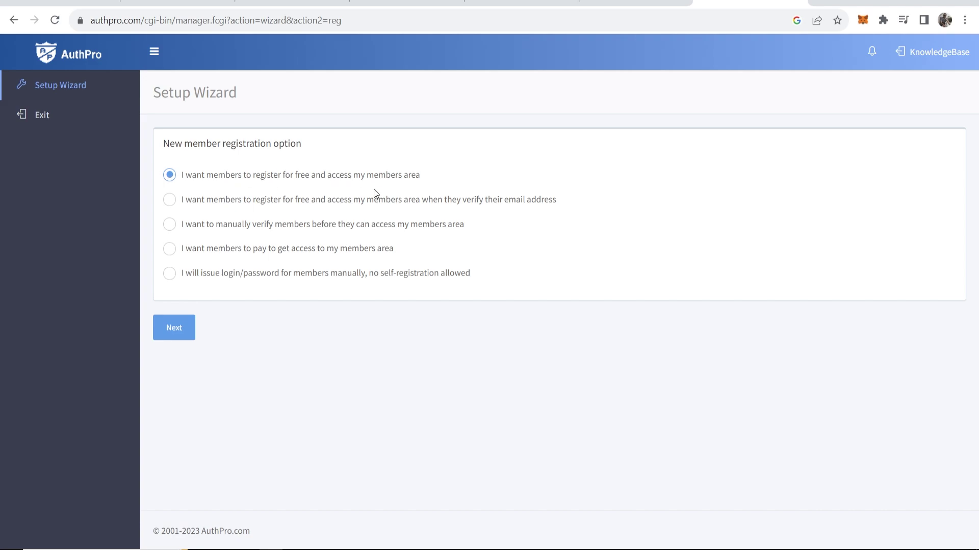
click(179, 325)
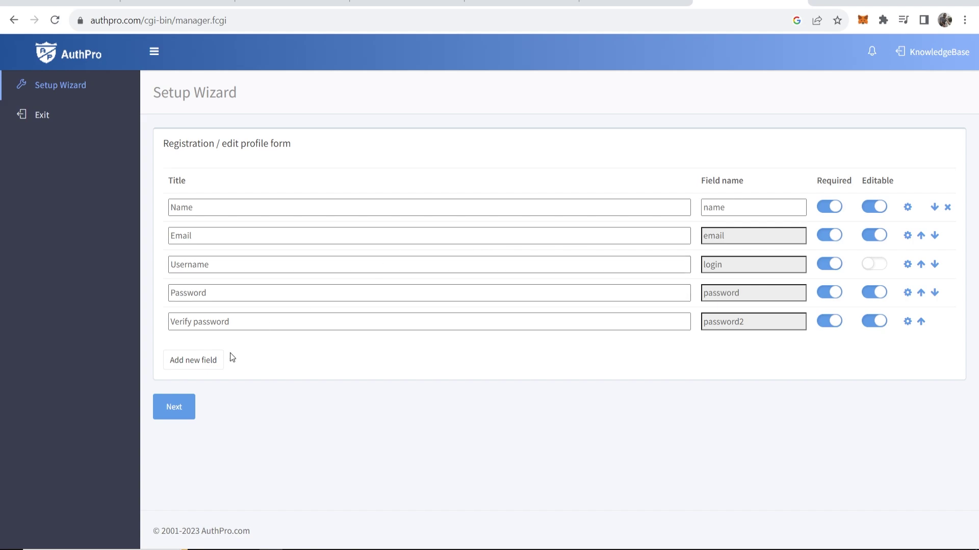
Step: Accept the default Name, Email, Username, Password and Verify password fields and continue to Configure URLs
click(169, 403)
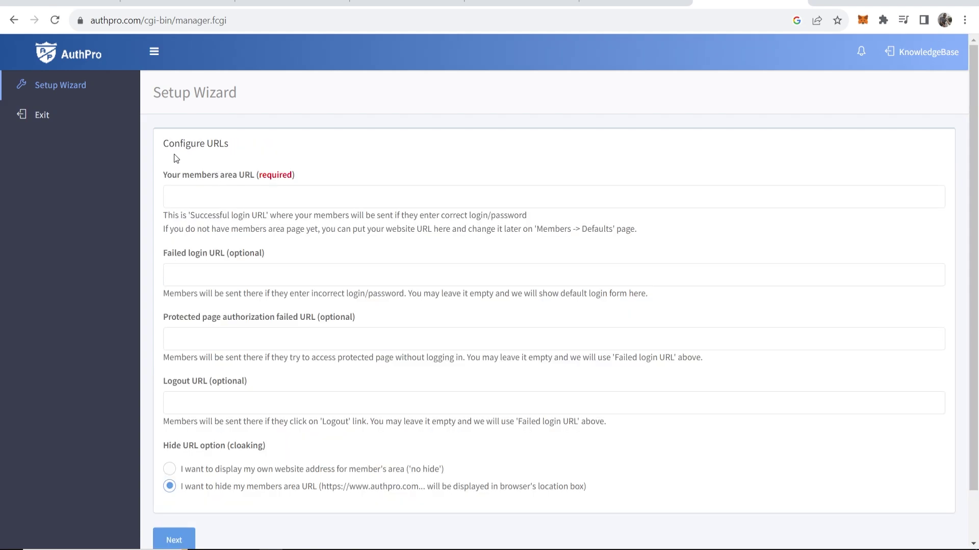
drag(231, 144, 162, 143)
click(202, 152)
Step: Publish the smoothie site and view its live Members Area page
click(641, 3)
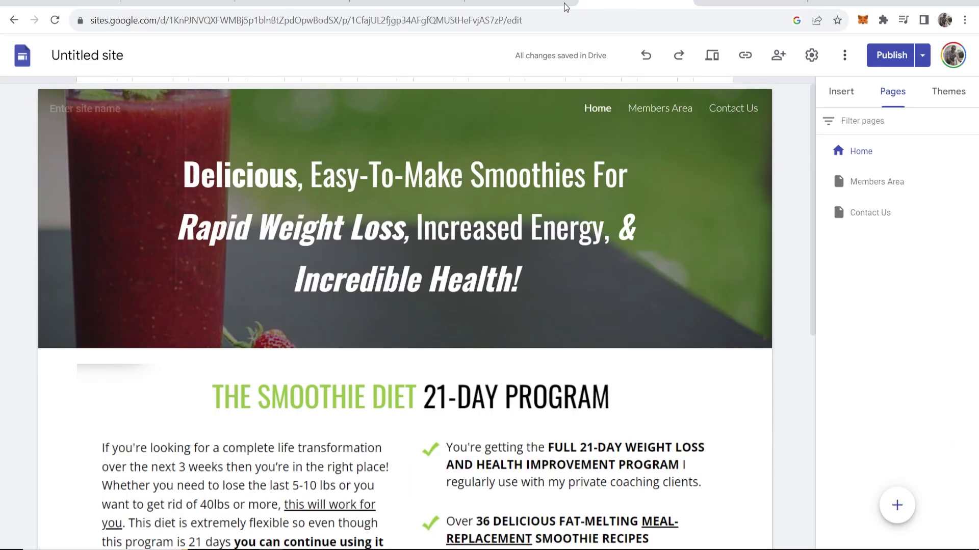
click(876, 60)
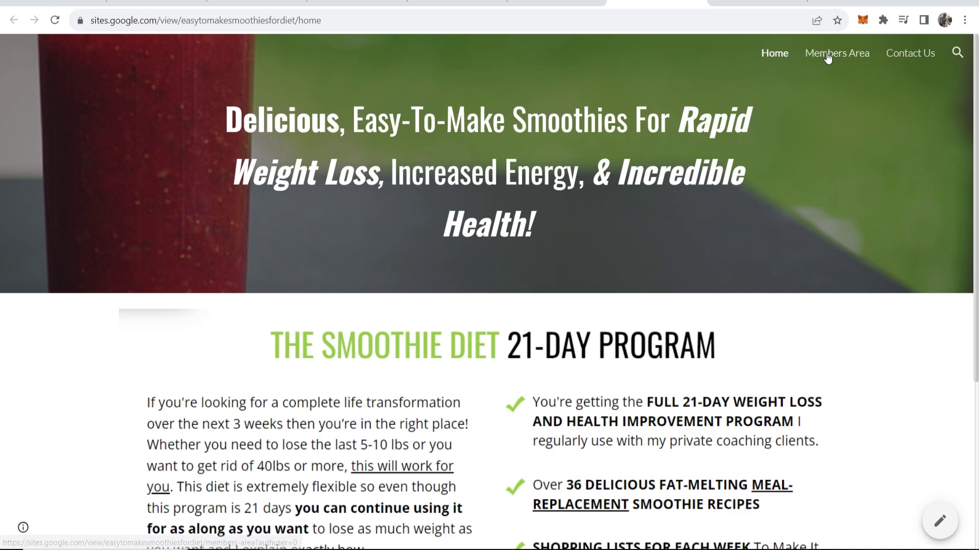
click(827, 53)
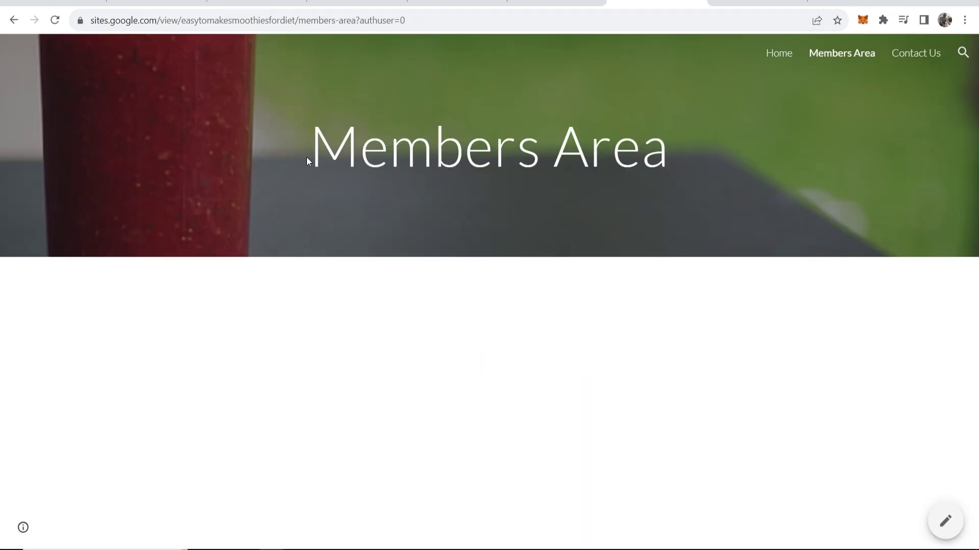
drag(308, 159, 667, 153)
click(411, 79)
Step: Copy the Members Area page's web address from the address bar
click(192, 19)
key(ctrl+c)
right_click(192, 19)
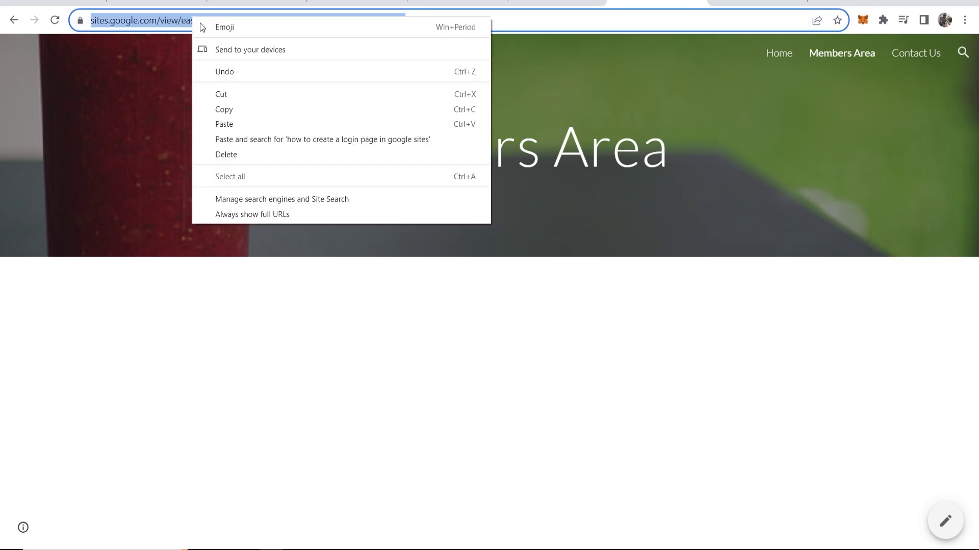
click(254, 117)
Step: Paste the Members Area page address into the 'Your members area URL' field
click(738, 8)
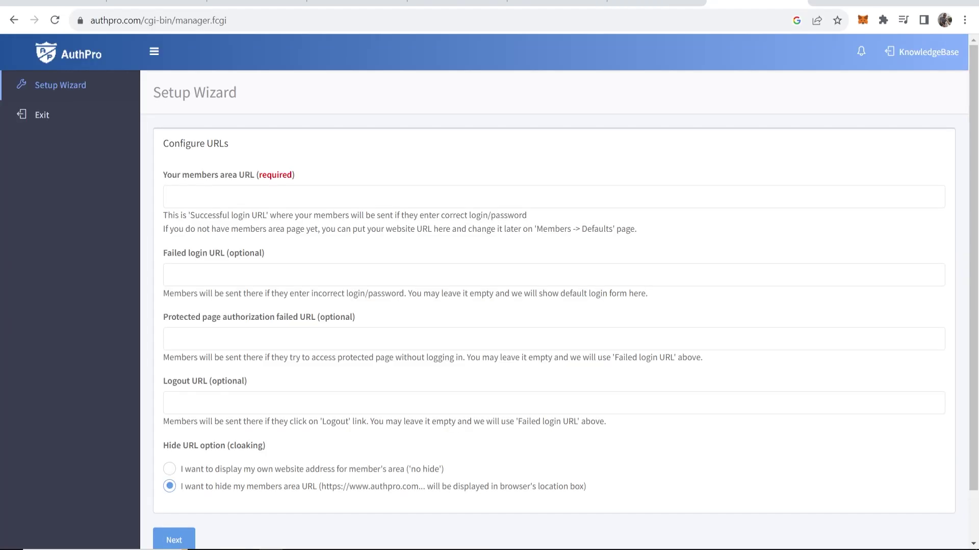
drag(165, 177, 252, 177)
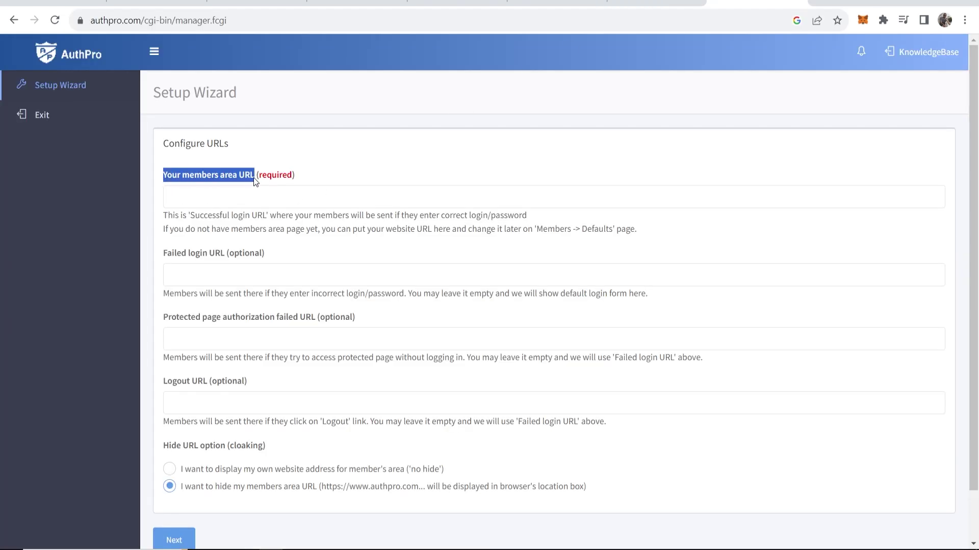
click(228, 199)
right_click(229, 203)
click(268, 300)
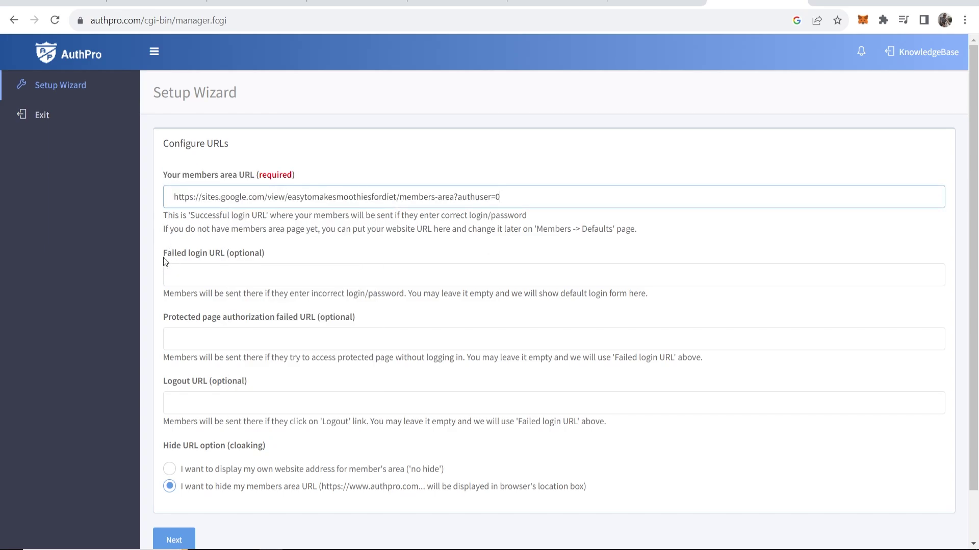
Step: Review the optional failed login and protected page failed URL fields, leaving them empty
drag(164, 256, 283, 249)
click(295, 253)
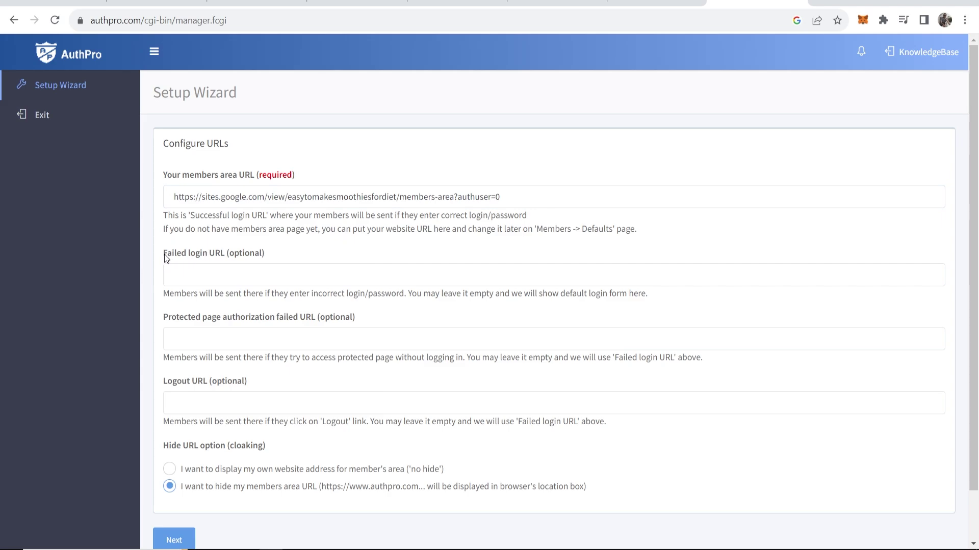
drag(165, 256, 280, 246)
click(281, 247)
scroll(282, 262, down, 1)
drag(265, 199, 160, 198)
click(160, 199)
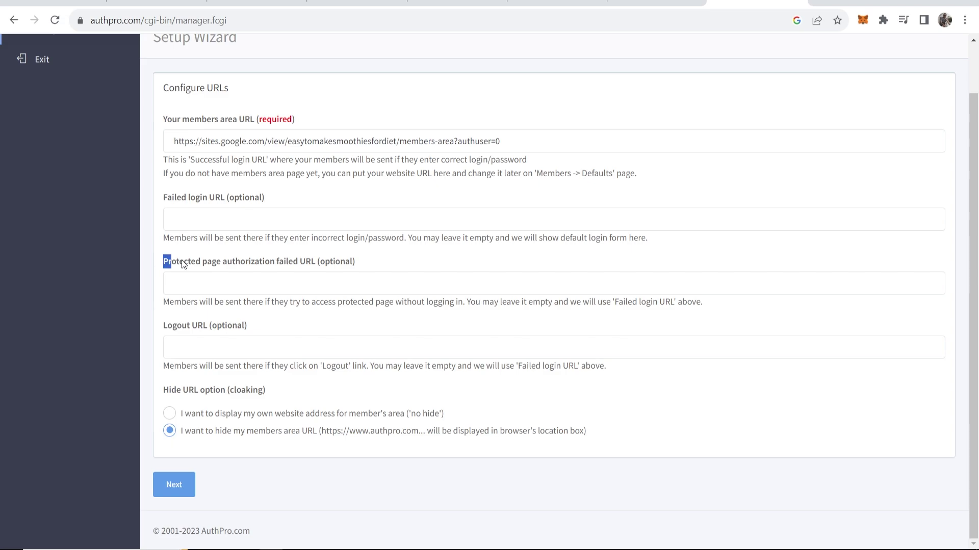
drag(185, 259, 297, 263)
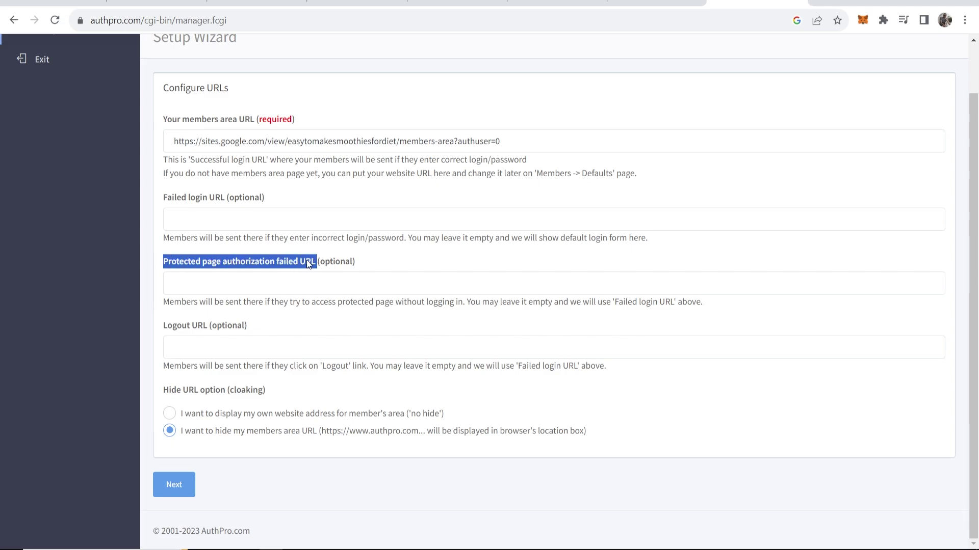
click(307, 263)
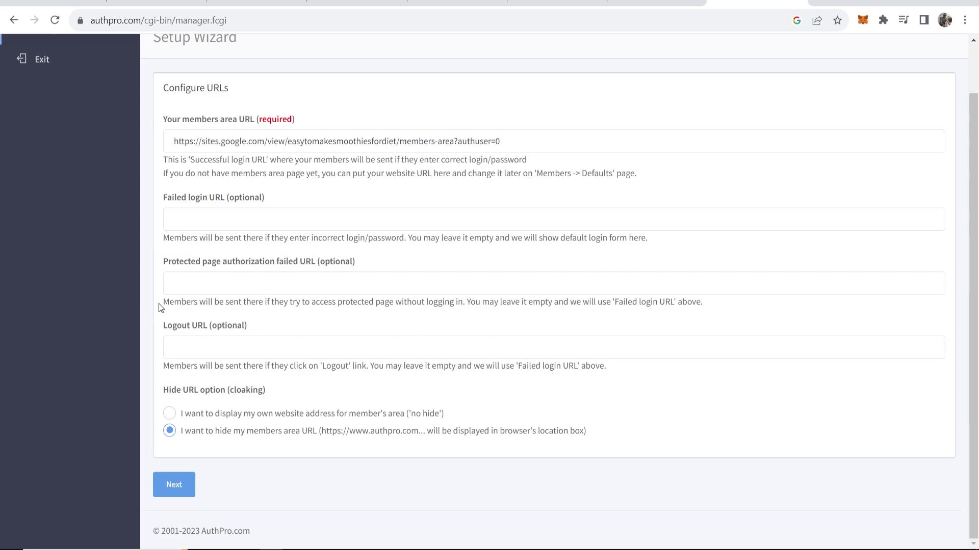
drag(158, 304, 463, 302)
click(468, 303)
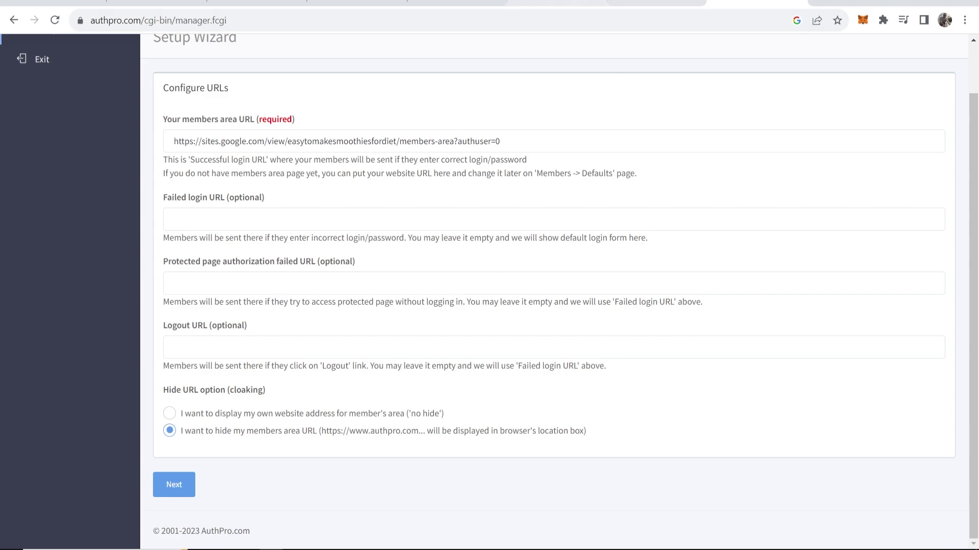
Step: Copy the smoothie site's Home page address from the live site
click(656, 3)
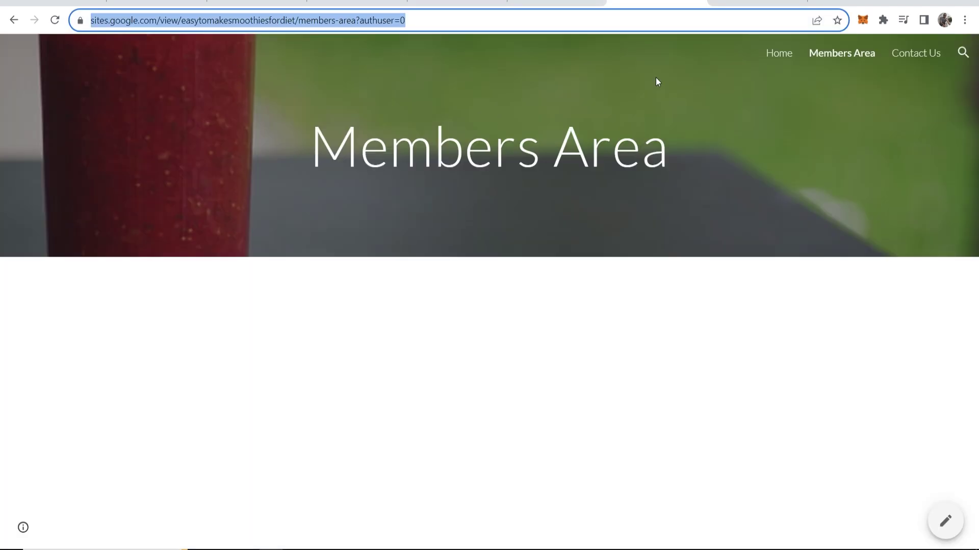
click(781, 53)
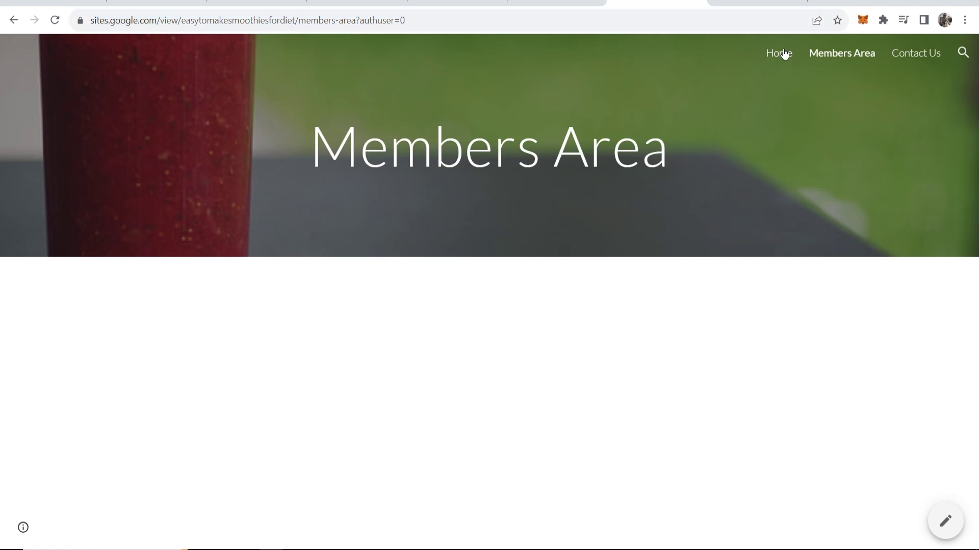
right_click(218, 22)
click(255, 117)
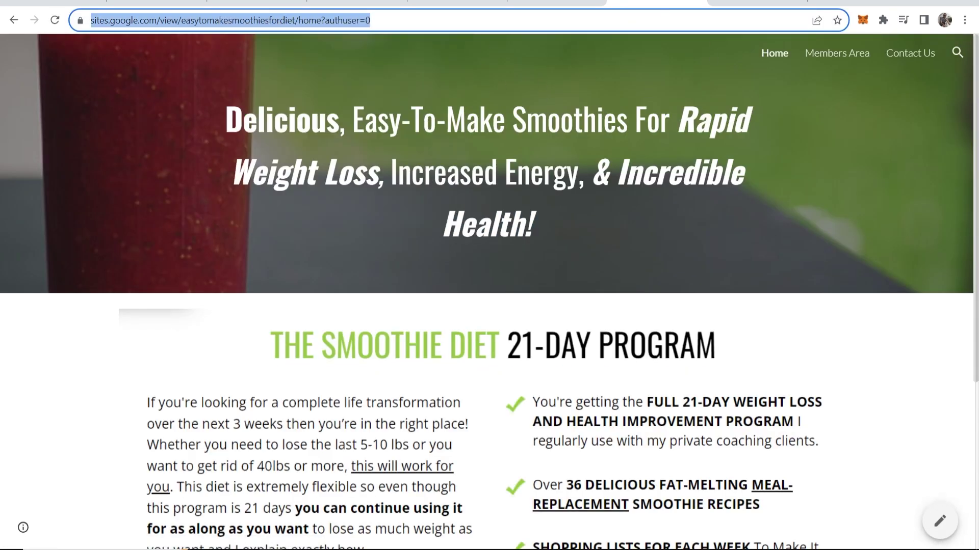
Step: Paste the Home page address into 'Protected page authorization failed URL' and continue to Add some members
key(ctrl+Tab)
click(288, 280)
right_click(227, 285)
click(260, 387)
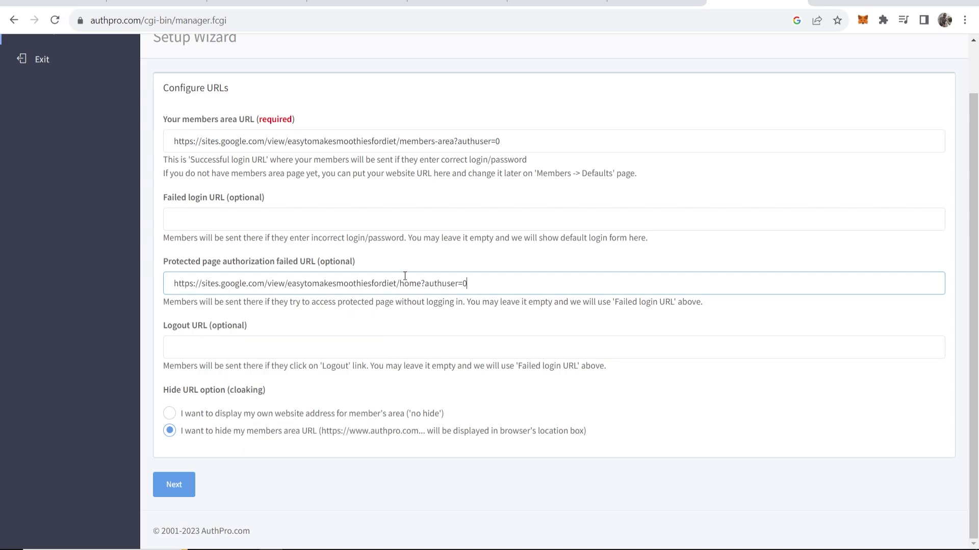
drag(516, 277, 292, 264)
click(382, 261)
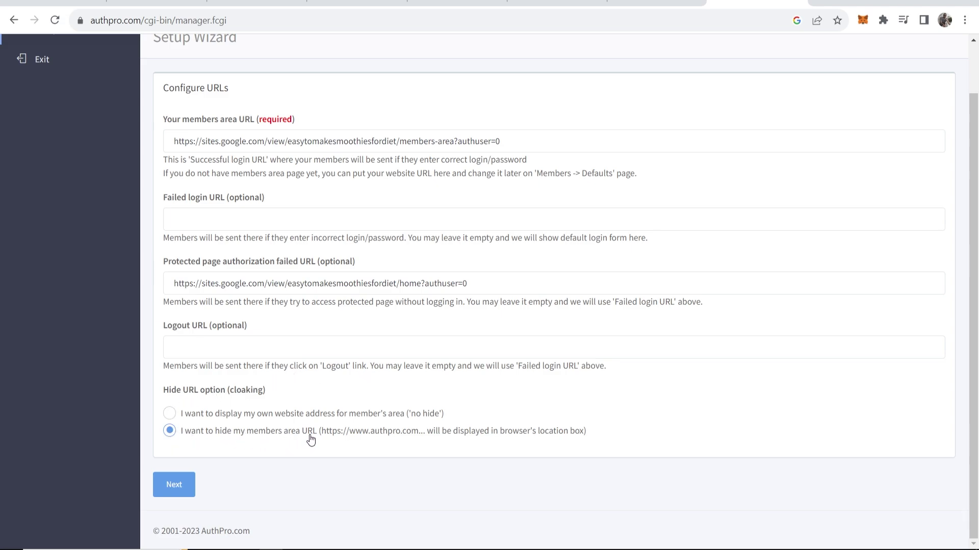
click(171, 481)
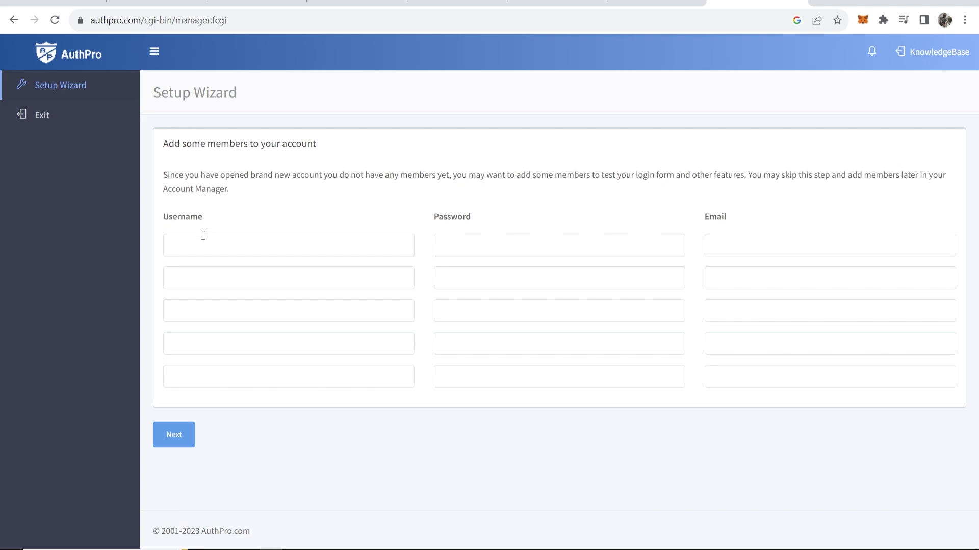
Step: Fill in the first member with username admin, a password and a contact e-mail address
click(227, 238)
text(admin)
key(Tab)
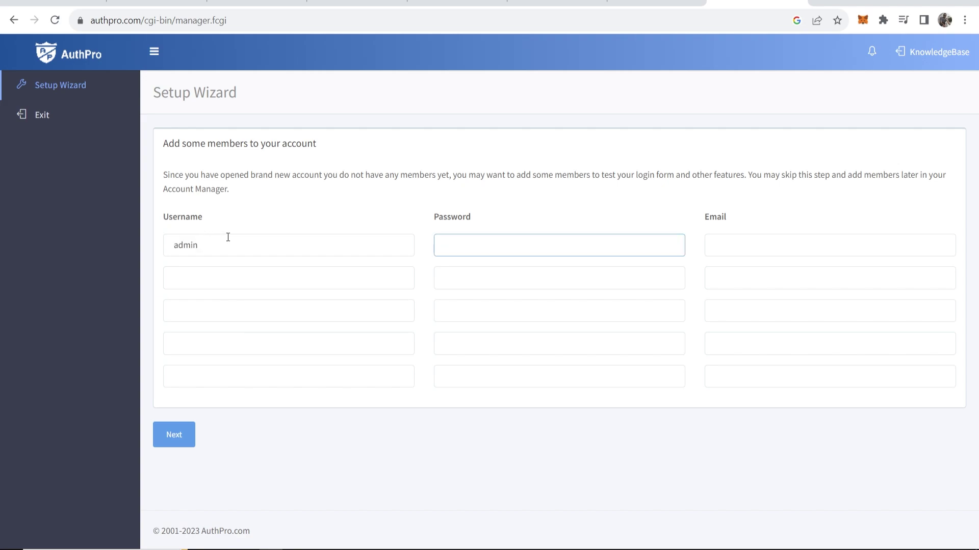
text(admin)
key(Tab)
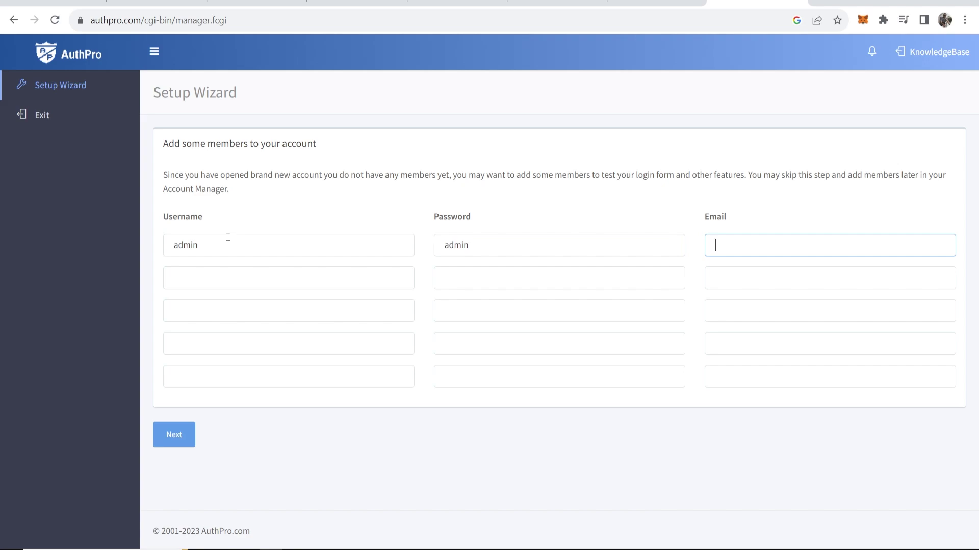
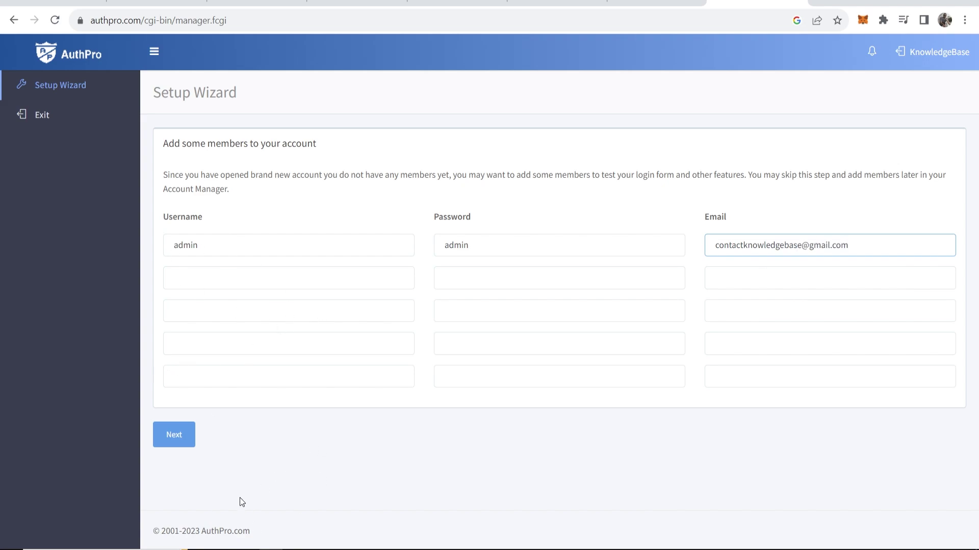
Step: Finish adding members and review the Almost Finished page's login form instructions
click(171, 437)
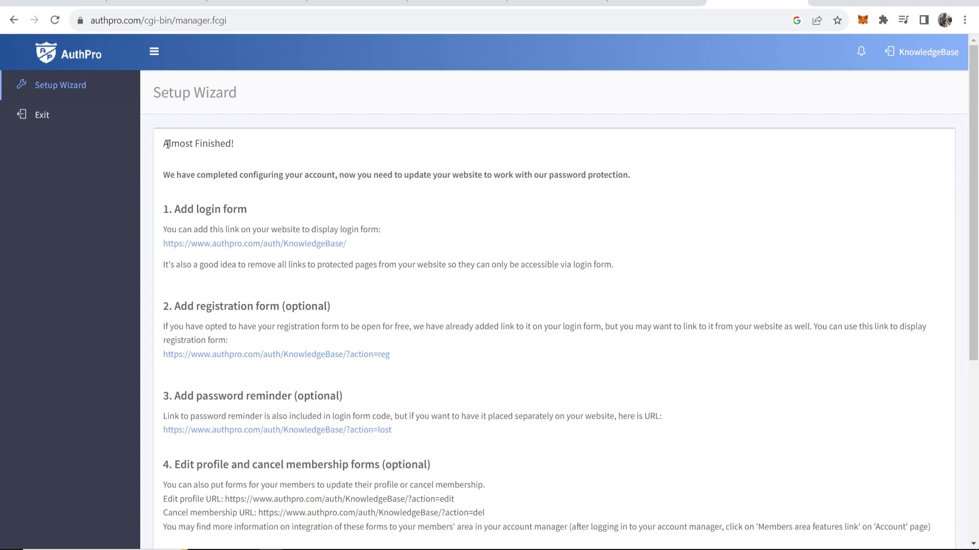
drag(163, 144, 257, 143)
click(249, 152)
drag(164, 176, 634, 176)
click(630, 190)
drag(175, 210, 251, 211)
click(226, 211)
mouse_move(161, 229)
mouse_down()
mouse_move(376, 234)
mouse_move(390, 225)
mouse_move(161, 248)
mouse_up()
Step: Copy the login form link under '1. Add login form'
click(390, 228)
right_click(170, 246)
click(194, 345)
Step: Embed the AuthPro login form URL on the Home page through Insert > Embed
click(556, 4)
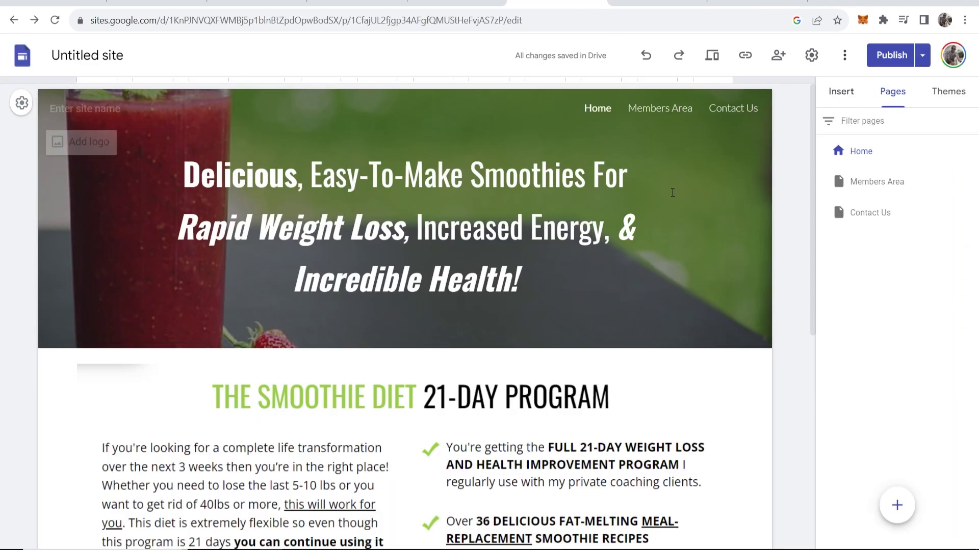
scroll(671, 350, down, 2)
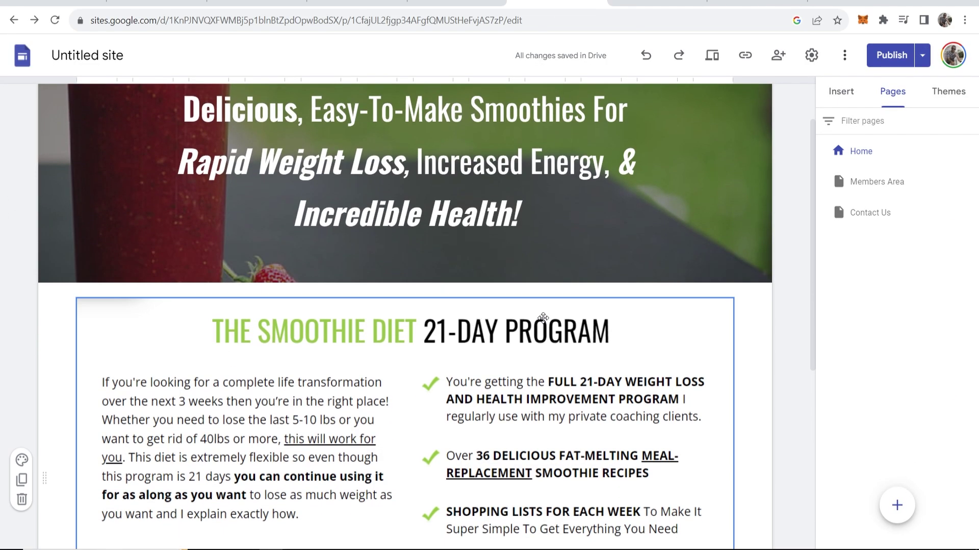
scroll(782, 99, up, 2)
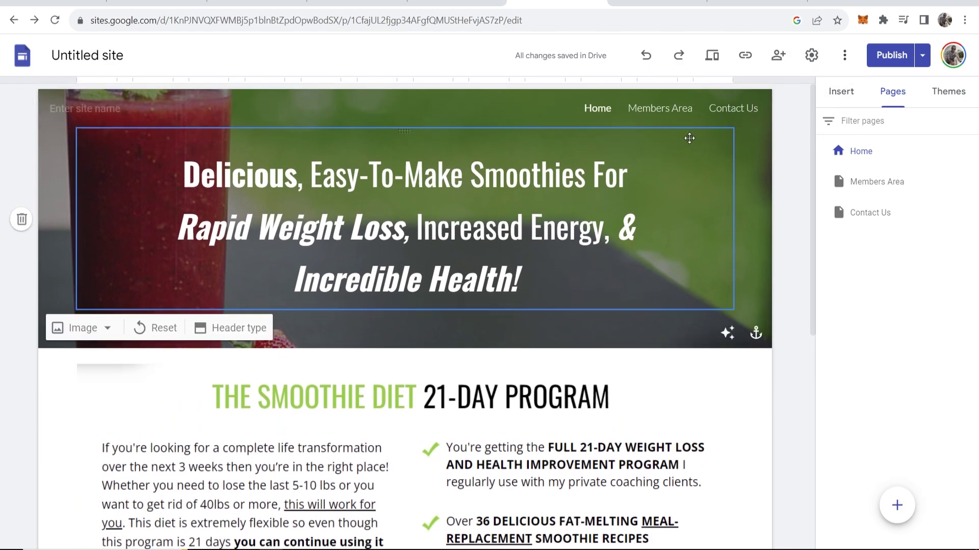
click(832, 88)
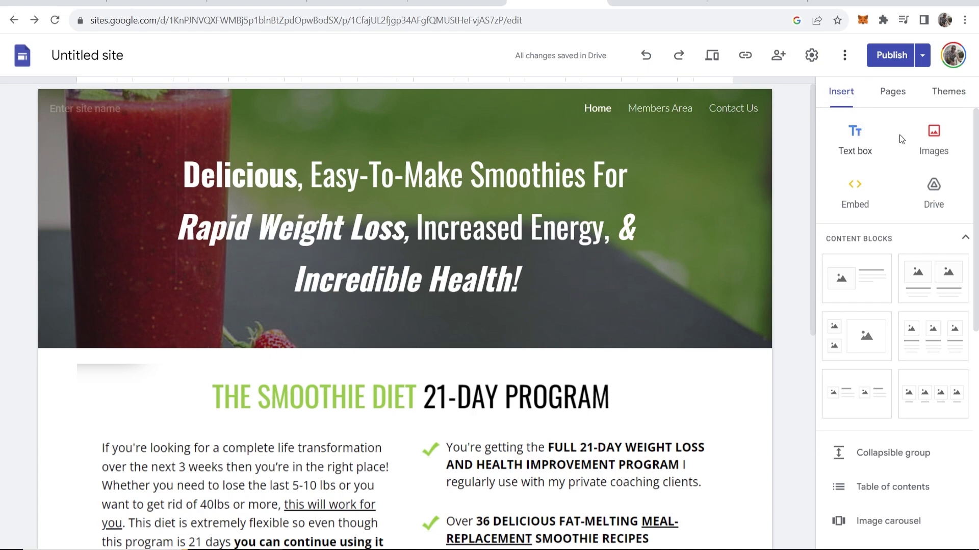
click(856, 199)
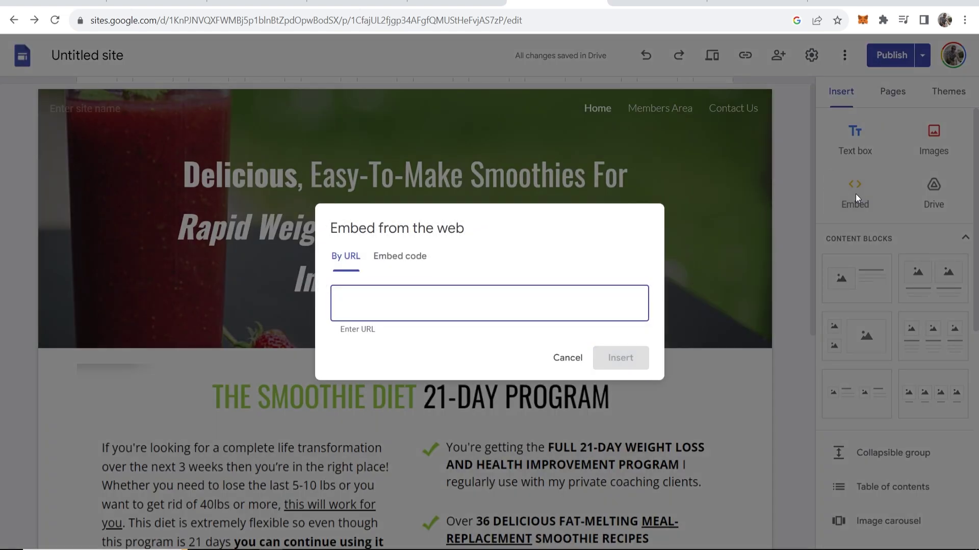
right_click(371, 305)
click(484, 405)
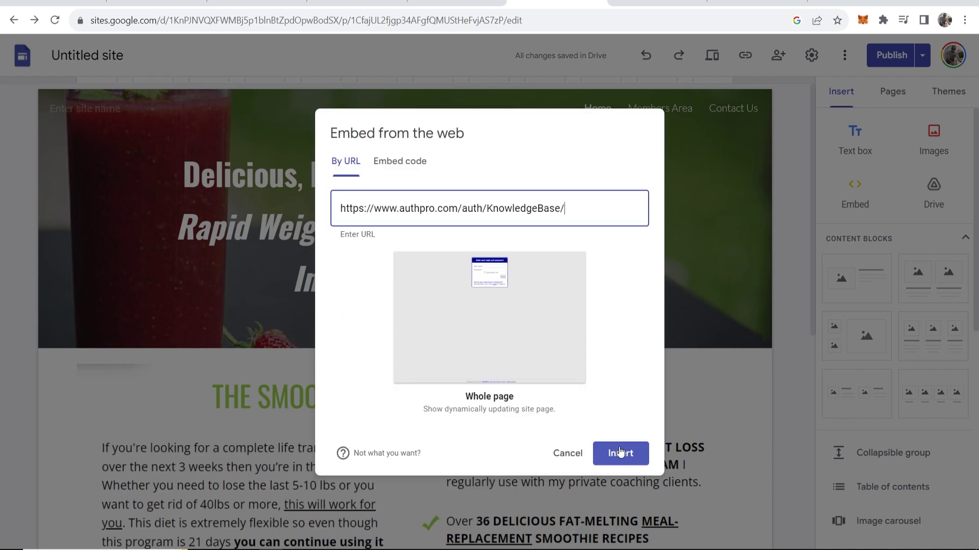
click(623, 453)
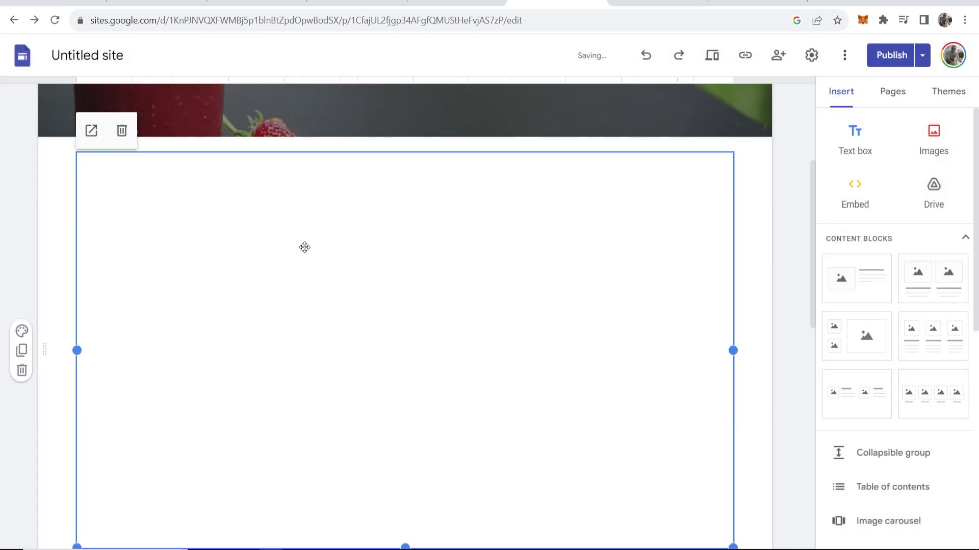
Step: Narrow the login form embed and centre it in its own section below the header
scroll(730, 421, down, 4)
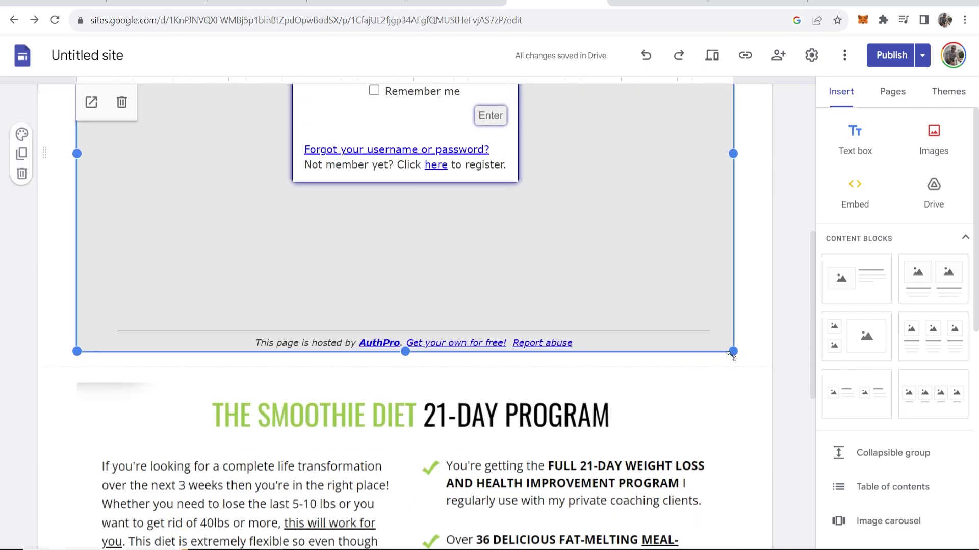
drag(732, 347, 363, 298)
drag(236, 238, 650, 340)
click(666, 312)
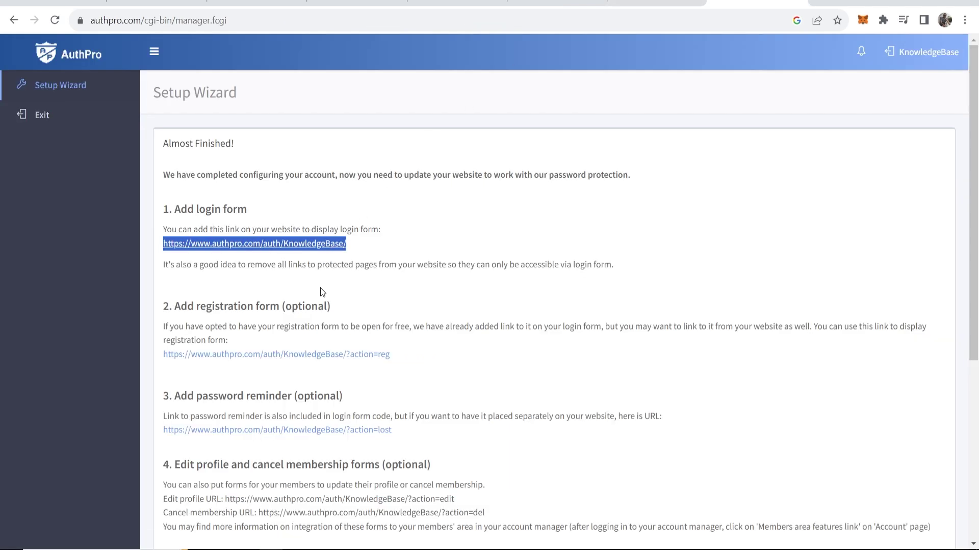
Step: Review the registration form and password reminder sections of the AuthPro setup wizard
click(320, 288)
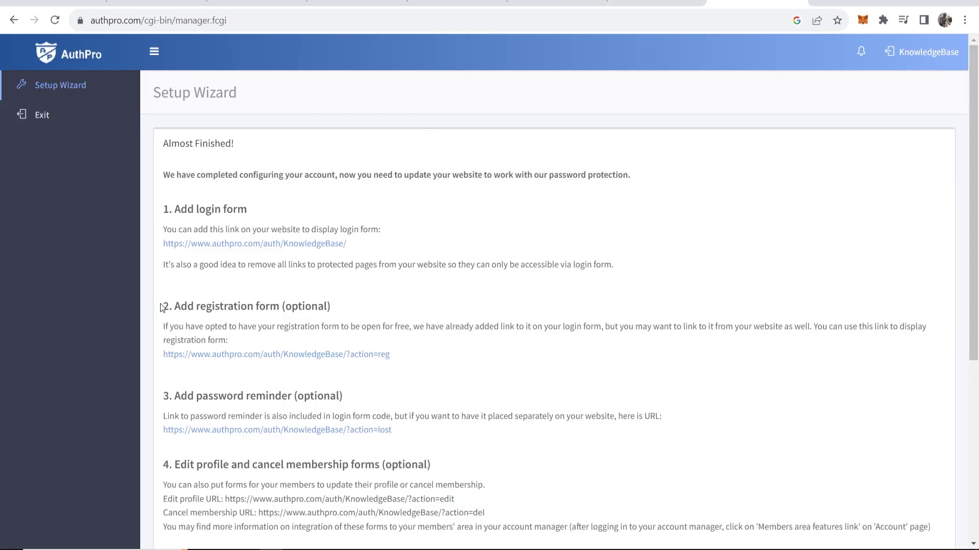
drag(176, 306, 268, 307)
click(228, 325)
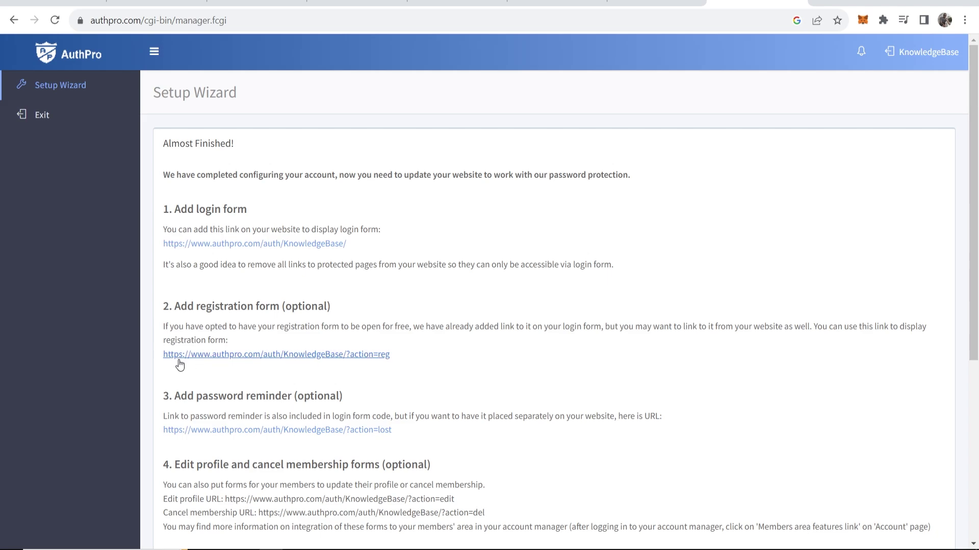
drag(429, 356, 163, 356)
click(599, 346)
click(556, 4)
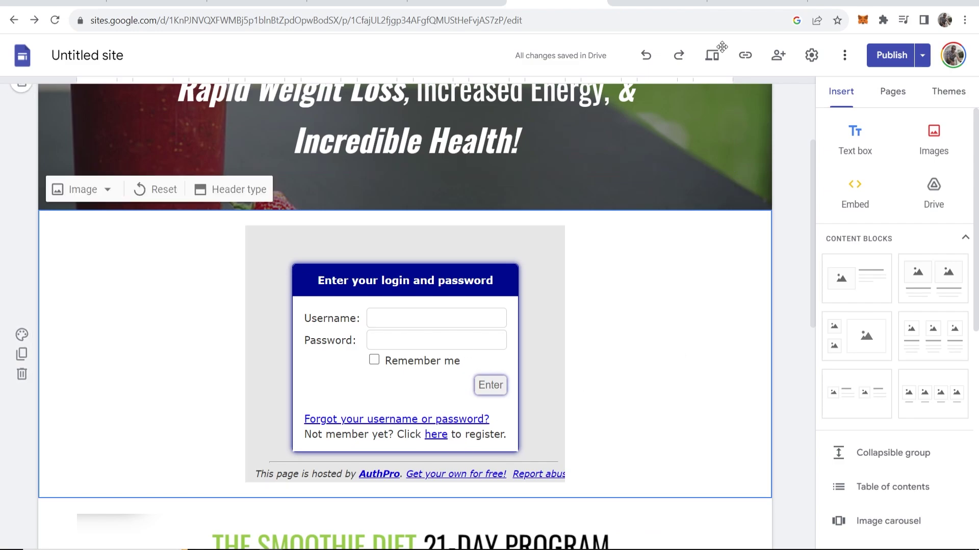
click(754, 4)
drag(183, 331, 362, 334)
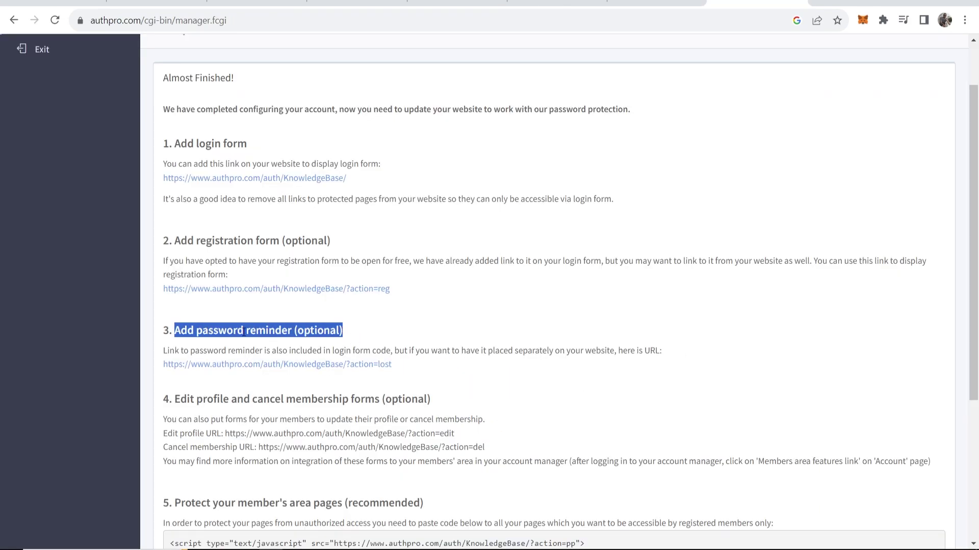
click(177, 335)
Step: Copy the two-line script under 'Protect your member's area pages' and return to Google Sites
scroll(289, 342, down, 4)
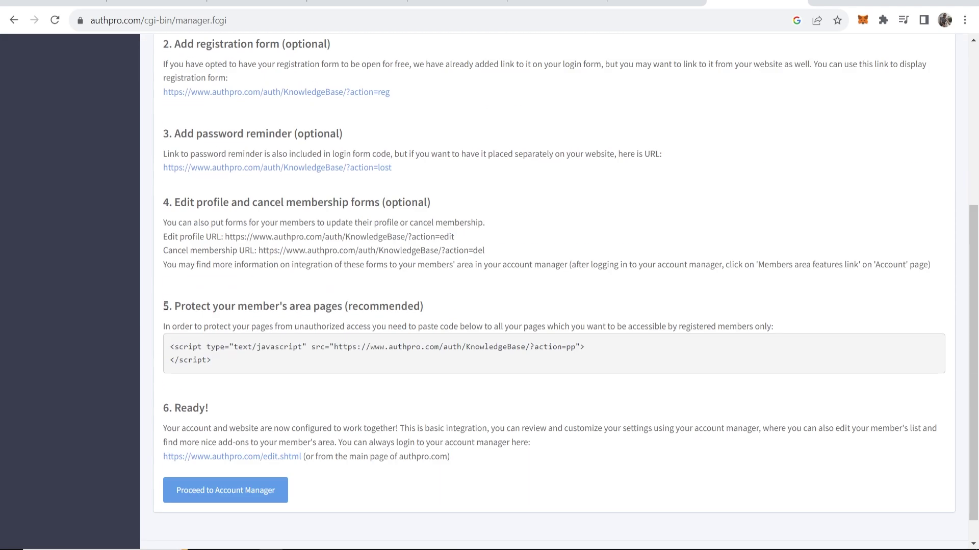
drag(175, 306, 434, 313)
click(357, 313)
drag(249, 363, 170, 347)
right_click(183, 347)
click(198, 359)
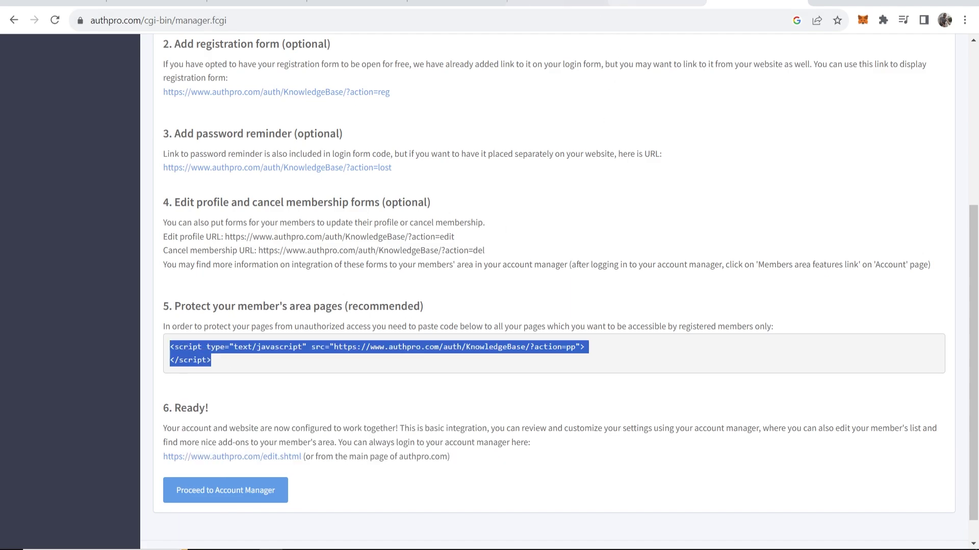
key(ctrl+shift+Tab)
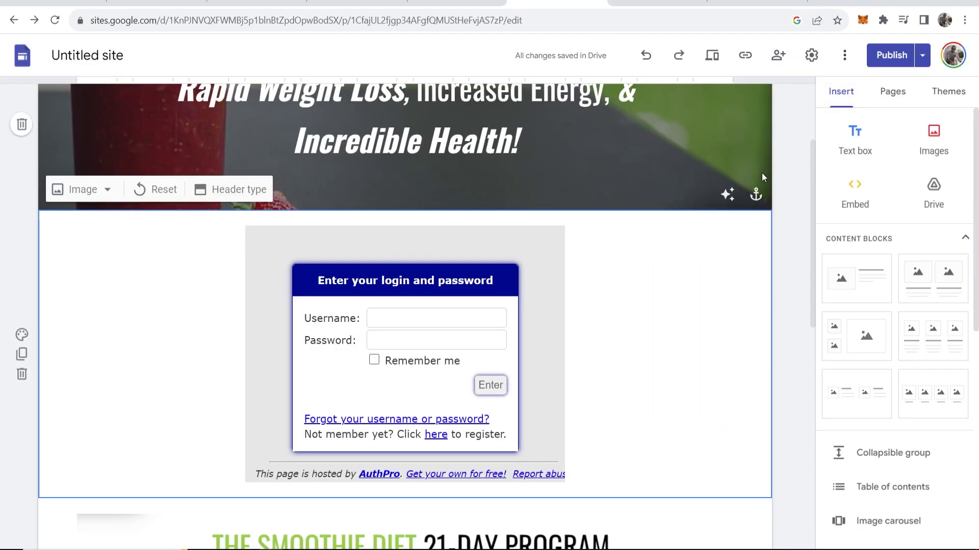
Step: On the Members Area page, insert the copied AuthPro script as an Embed code block
scroll(762, 177, up, 3)
click(657, 115)
click(857, 195)
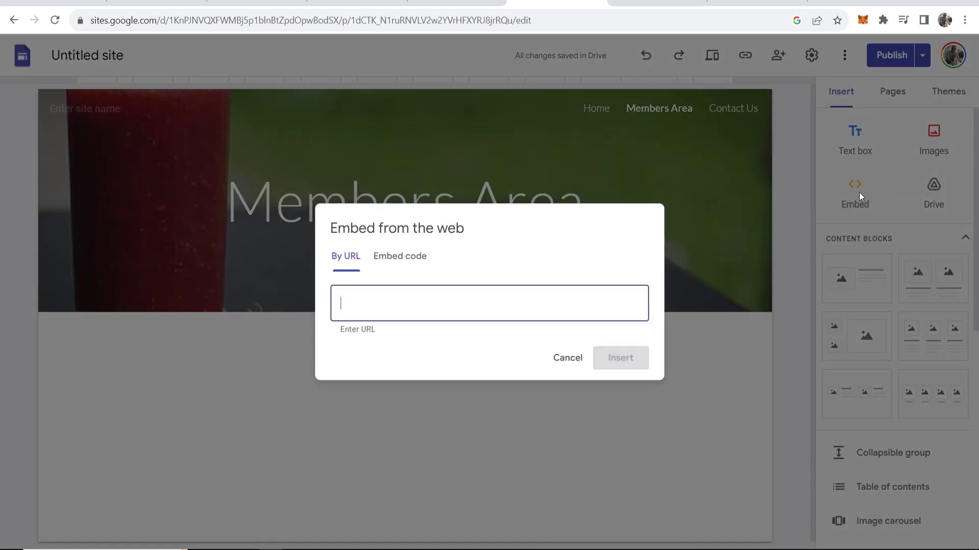
click(391, 258)
right_click(398, 290)
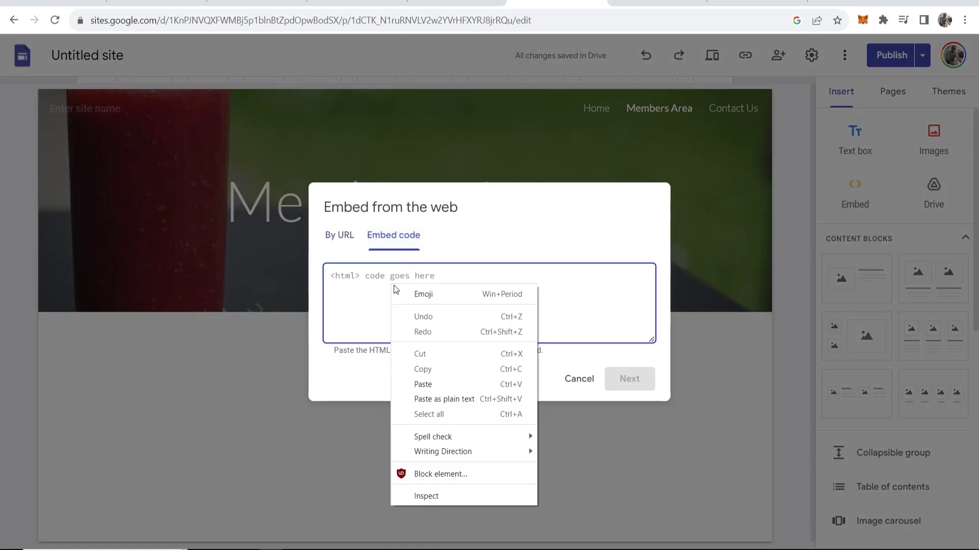
click(438, 385)
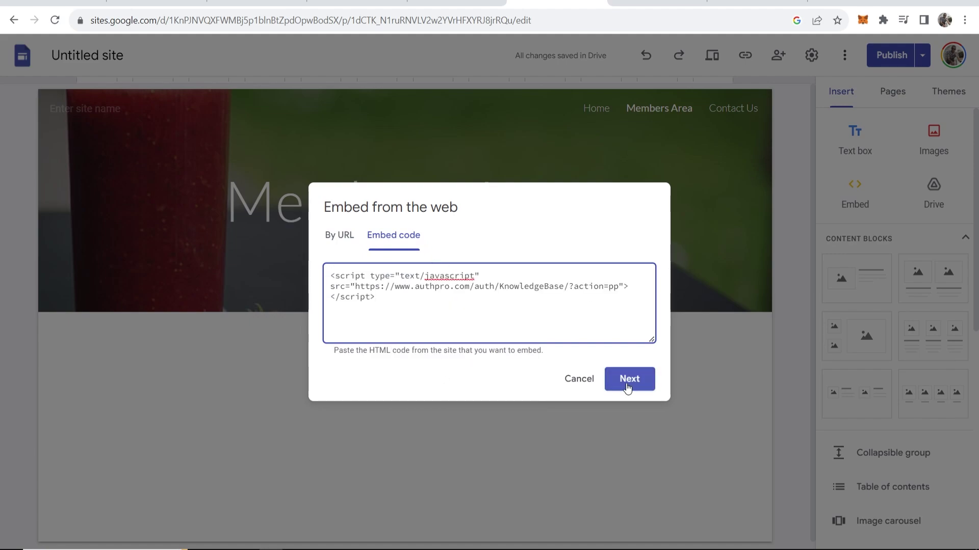
click(627, 387)
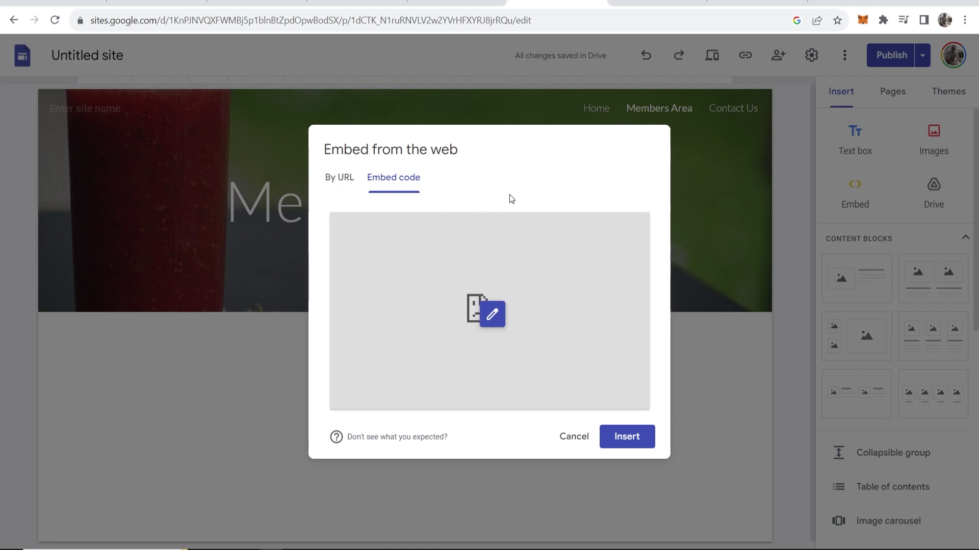
click(628, 438)
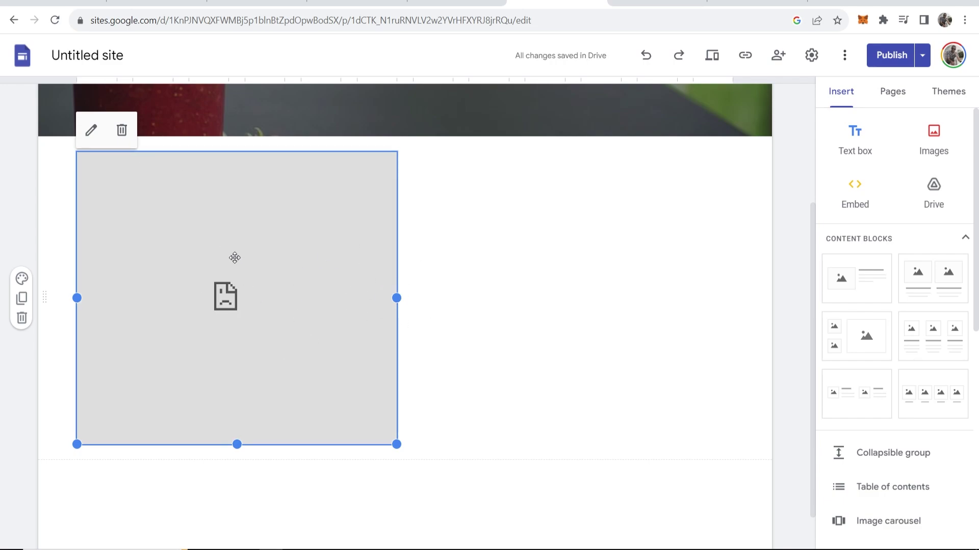
Step: Proceed to the AuthPro Account Manager dashboard, then return to the Google Sites editor
scroll(684, 219, up, 3)
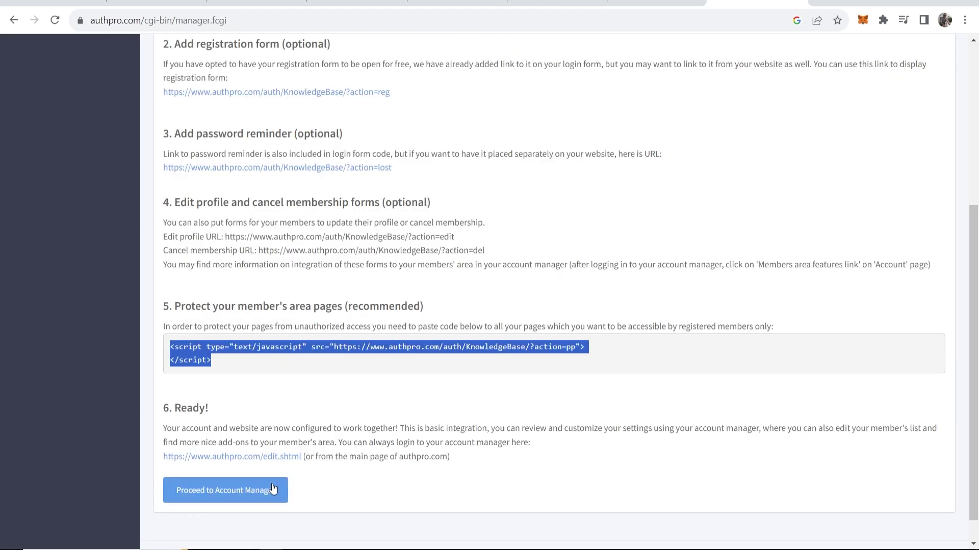
click(231, 496)
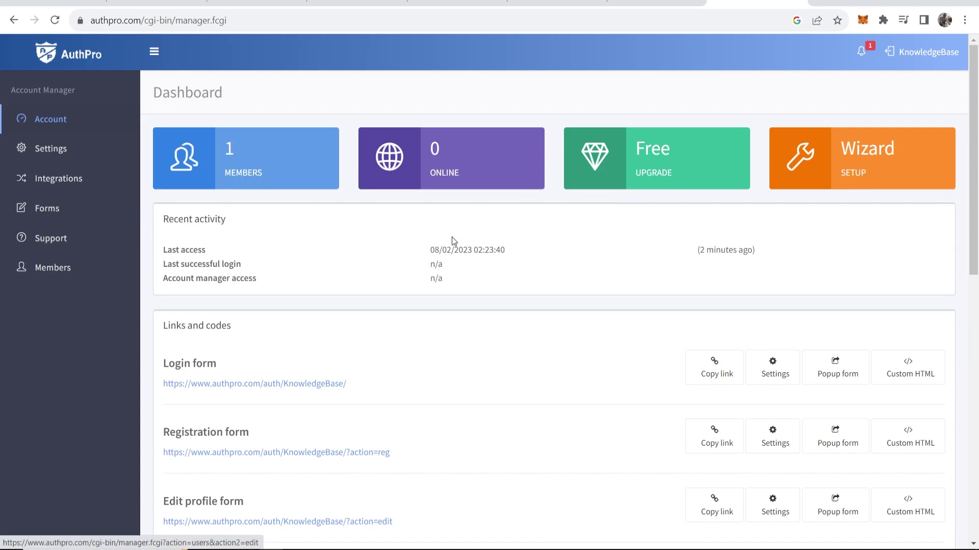
click(561, 3)
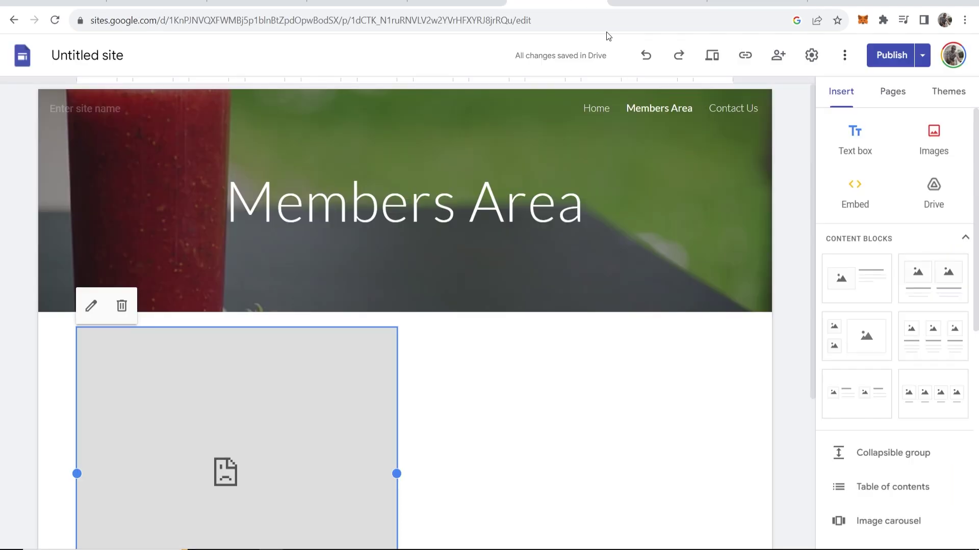
Step: Publish the site and view the live Home page down to the AuthPro login form
click(889, 56)
click(939, 57)
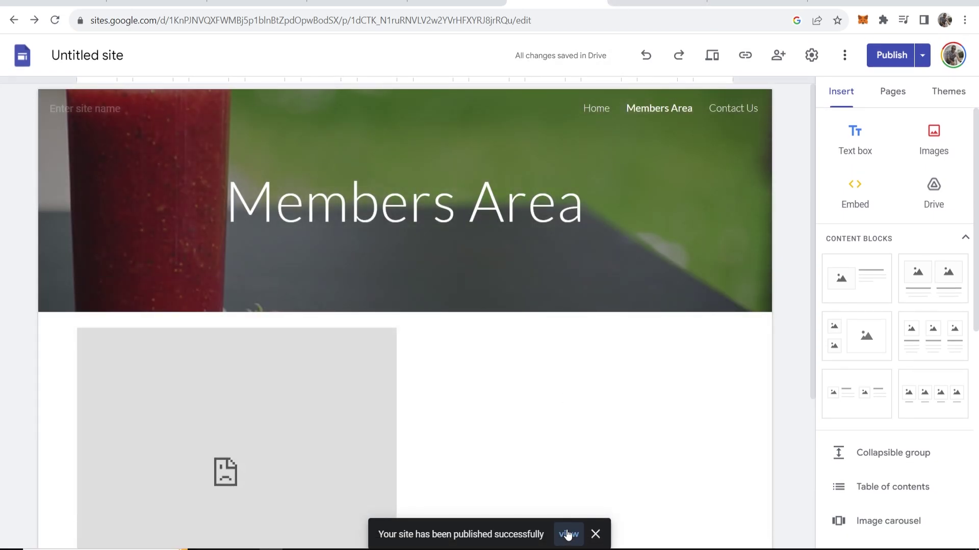
click(568, 534)
scroll(523, 272, down, 3)
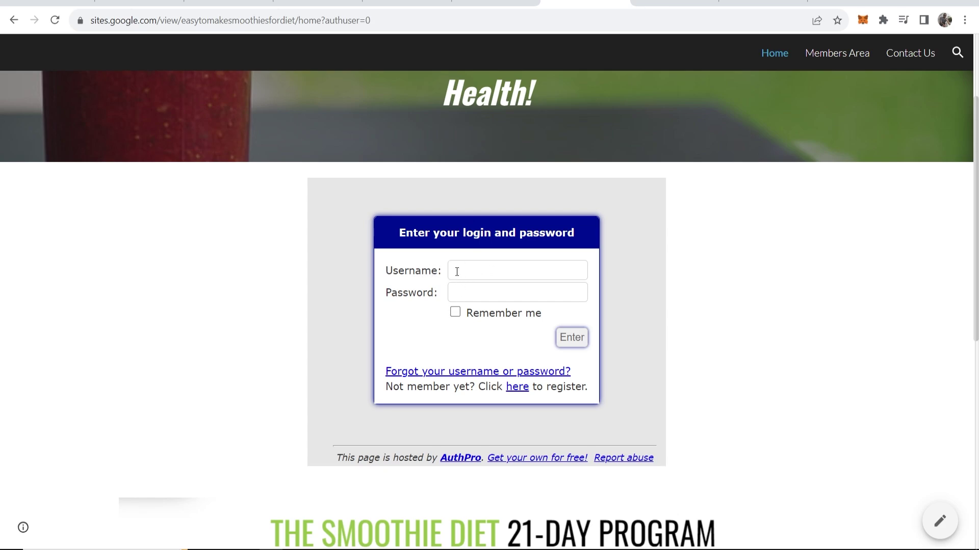
Step: Log in on the live Home page form with the member's username and password
click(457, 271)
text(admin)
key(Tab)
text(ad)
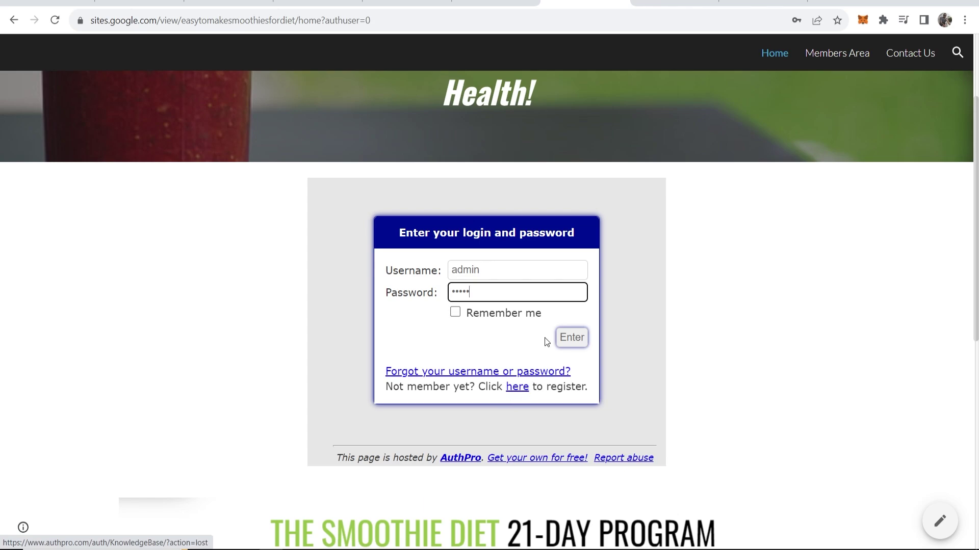
click(571, 338)
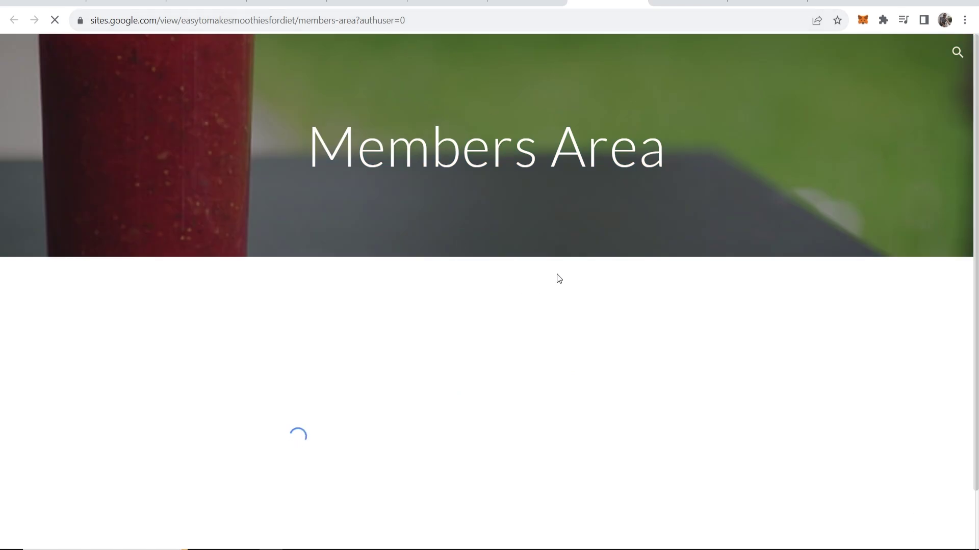
Step: Check the Members Area shows the 'Protected by AuthPro' bar, then close the live site tab
scroll(403, 306, down, 1)
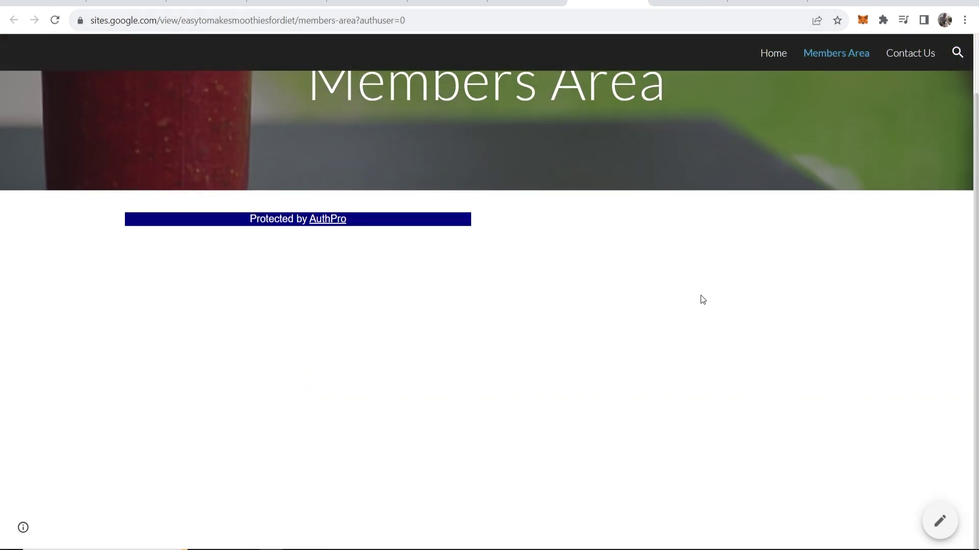
drag(249, 220, 349, 220)
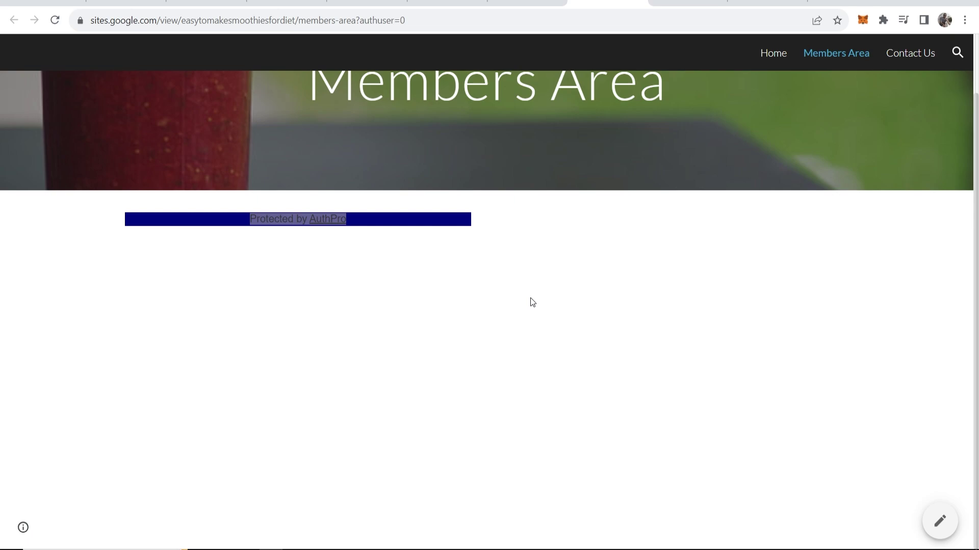
key(ctrl+w)
scroll(524, 227, down, 4)
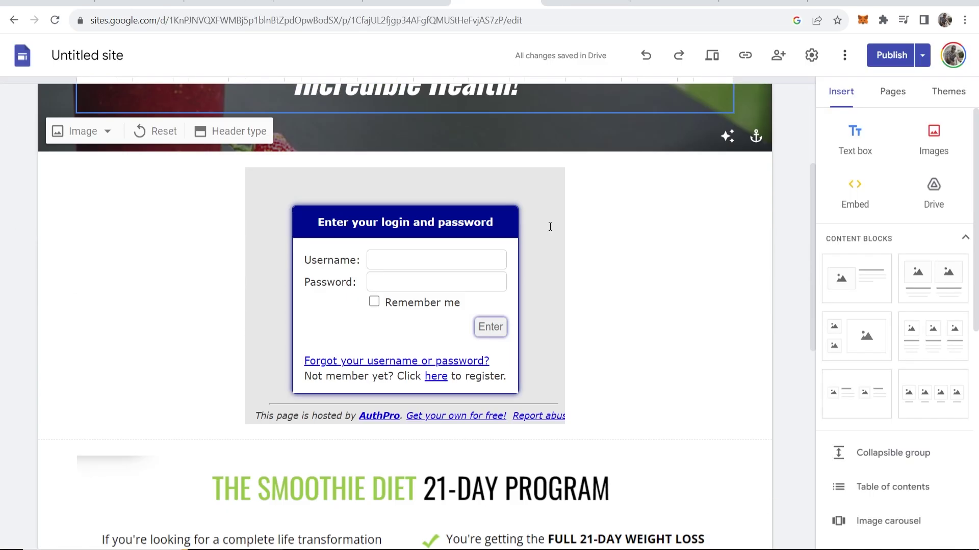